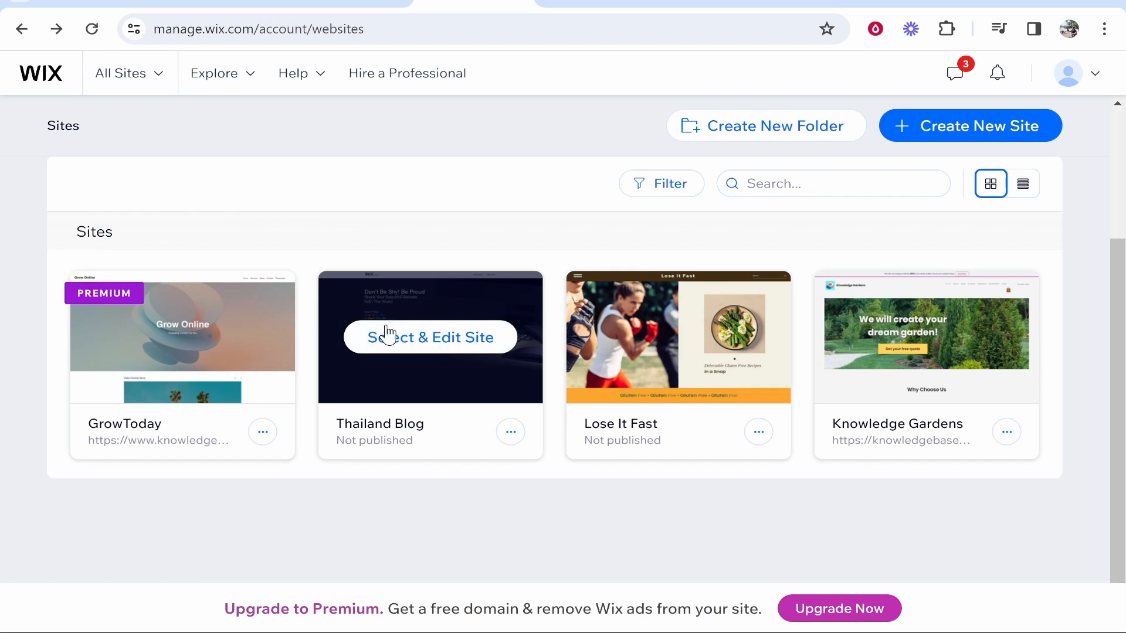
- Open the GrowToday site for editing and look over its home page
left_click(590, 2)
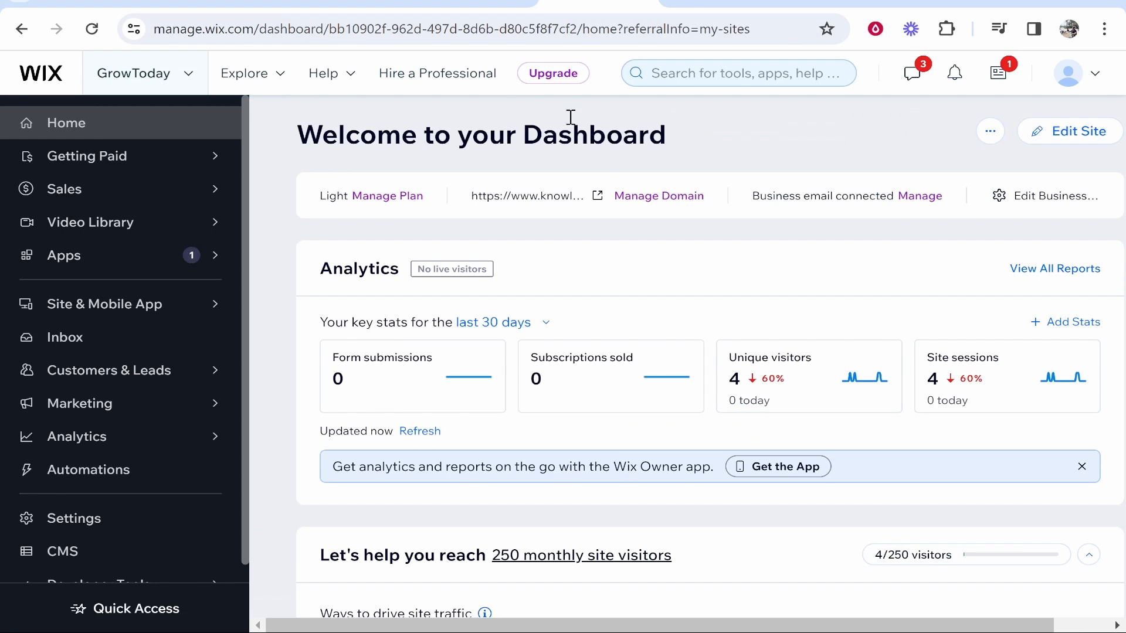
left_click(1073, 132)
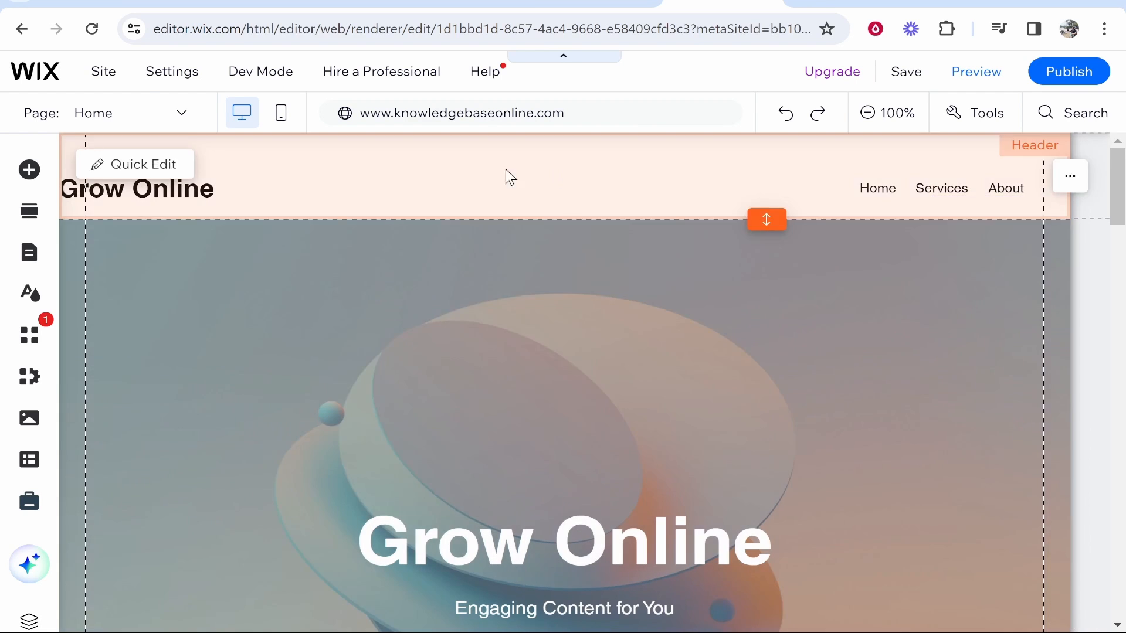
scroll(756, 383, "down", 6)
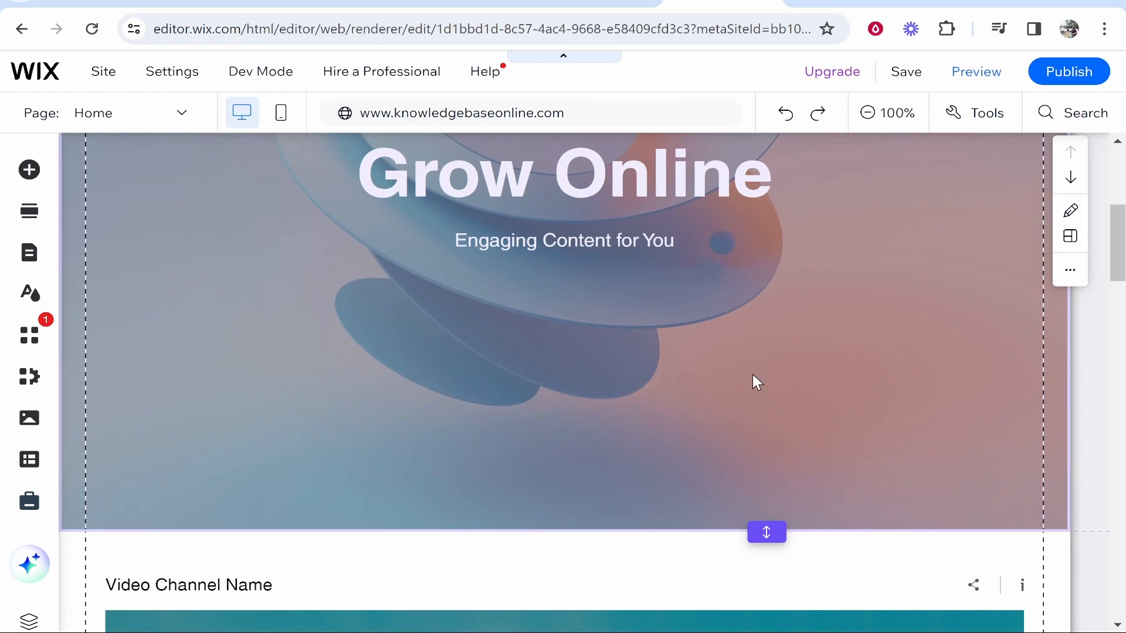
scroll(751, 382, "up", 6)
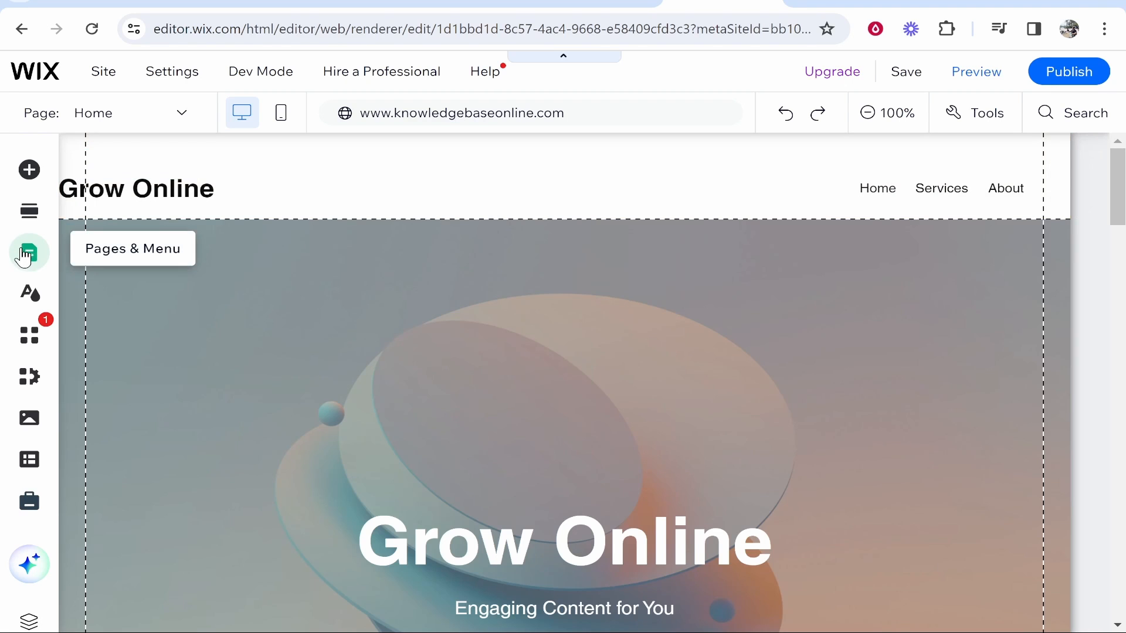
- Add a blank page to the site menu and name it FAQ
left_click(27, 258)
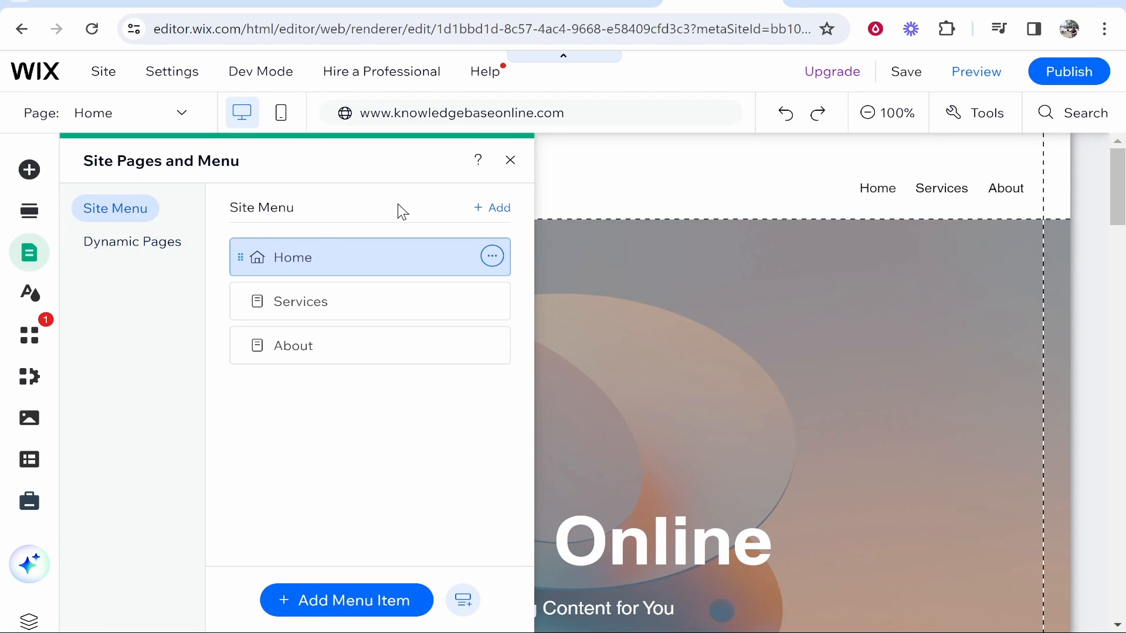
left_click(491, 208)
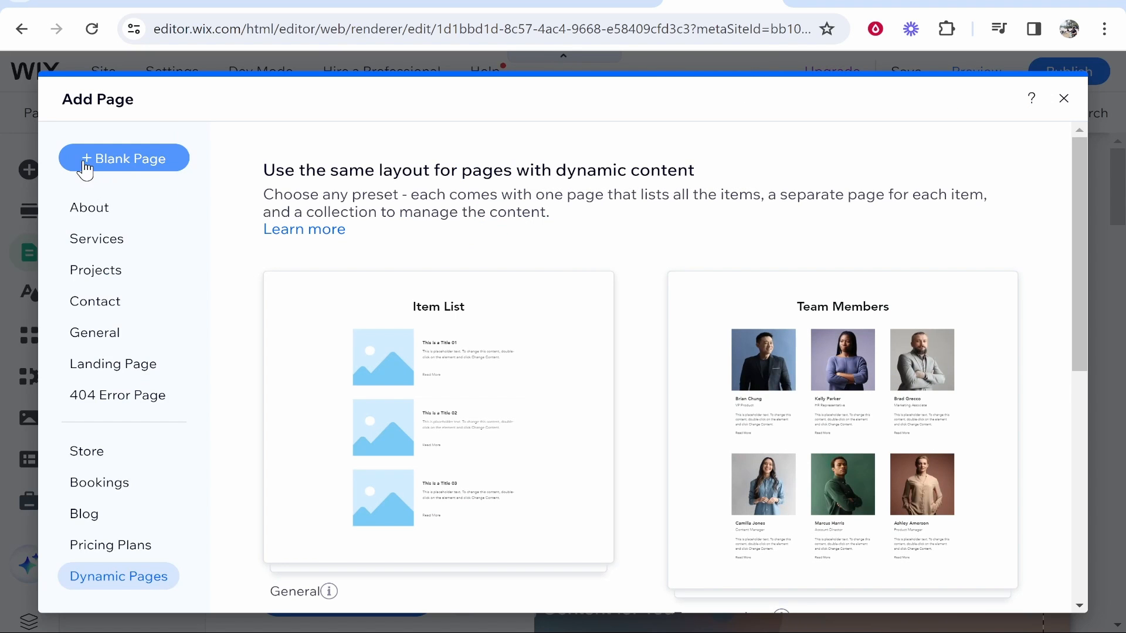
left_click(117, 166)
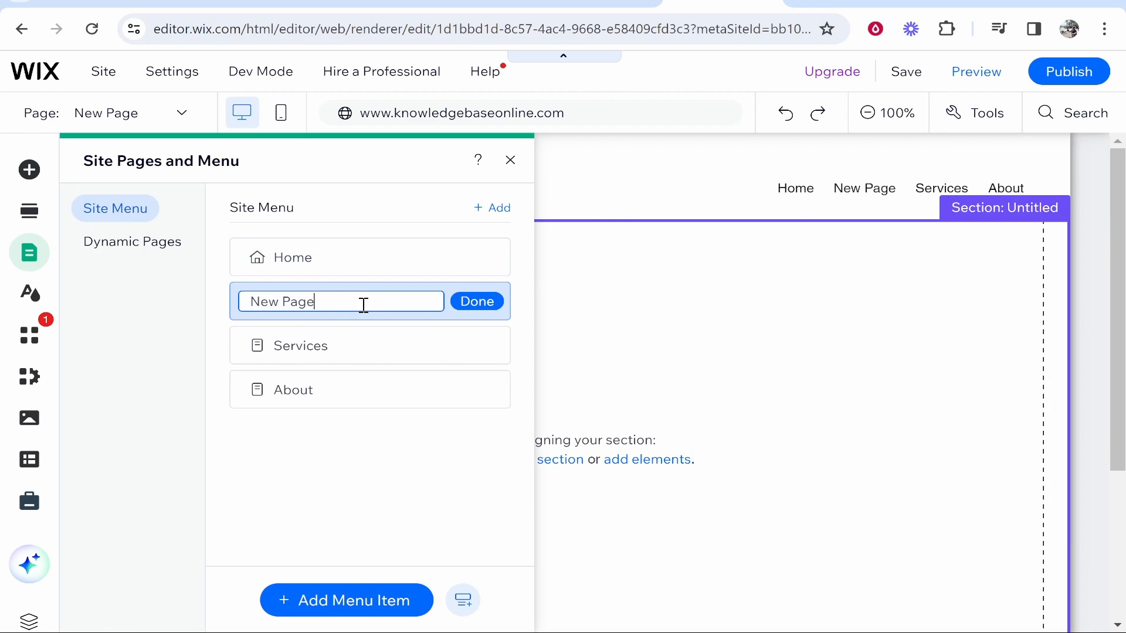
type("FAZ")
key("BackSpace")
type("Q")
left_click(469, 301)
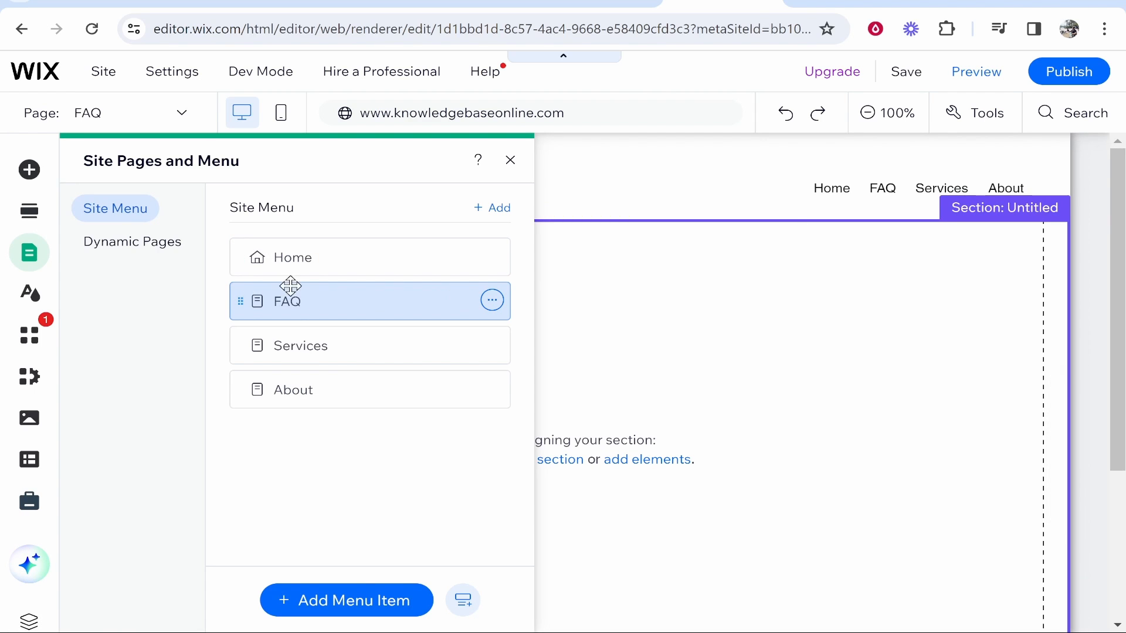
- Set the FAQ page section's background to the green forest video from the selected backgrounds
left_click(809, 319)
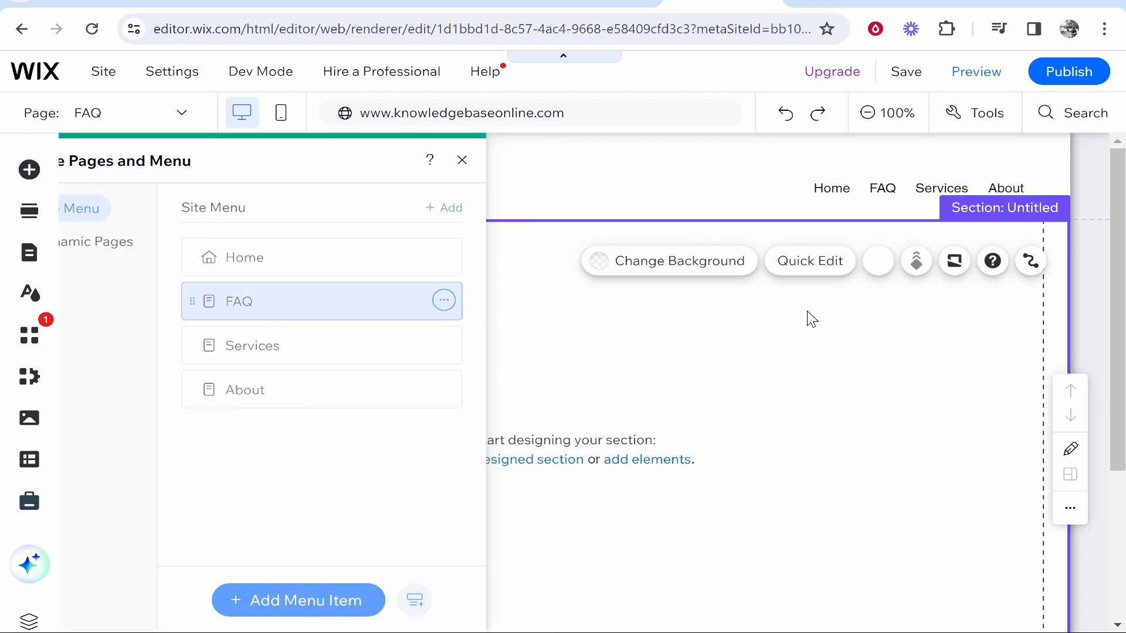
left_click(652, 267)
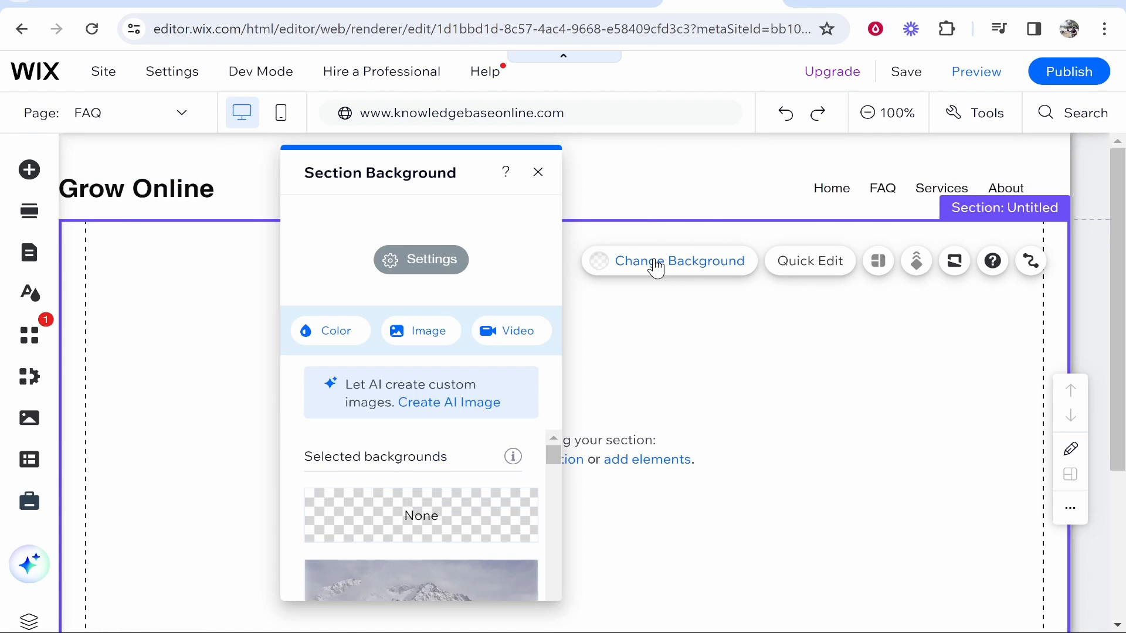
scroll(404, 494, "down", 5)
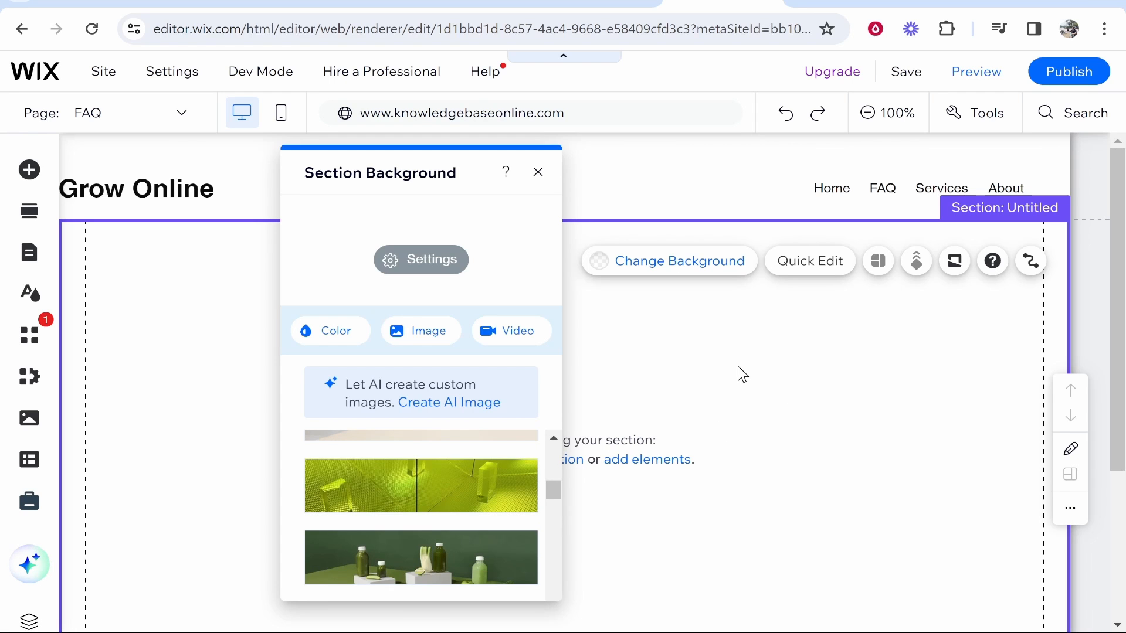
scroll(422, 487, "down", 2)
mouse_move(375, 488)
left_click(402, 540)
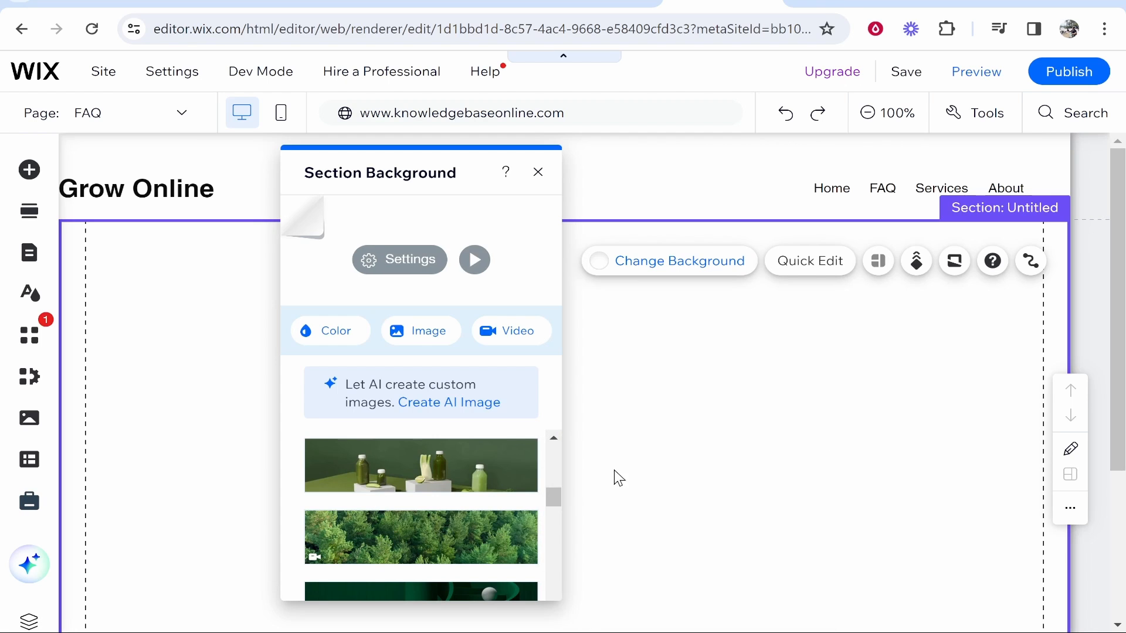
left_click(684, 476)
scroll(474, 330, "down", 3)
scroll(473, 326, "up", 5)
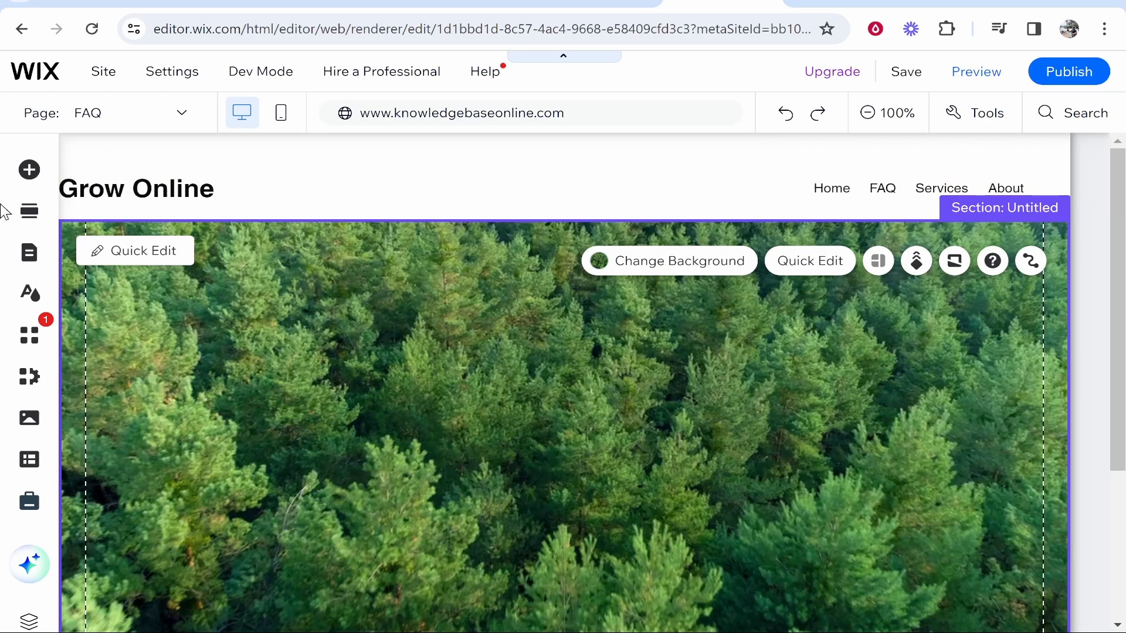
- Search the editor for "faq" and add the Wix FAQ app to the FAQ page
left_click(29, 172)
left_click(599, 167)
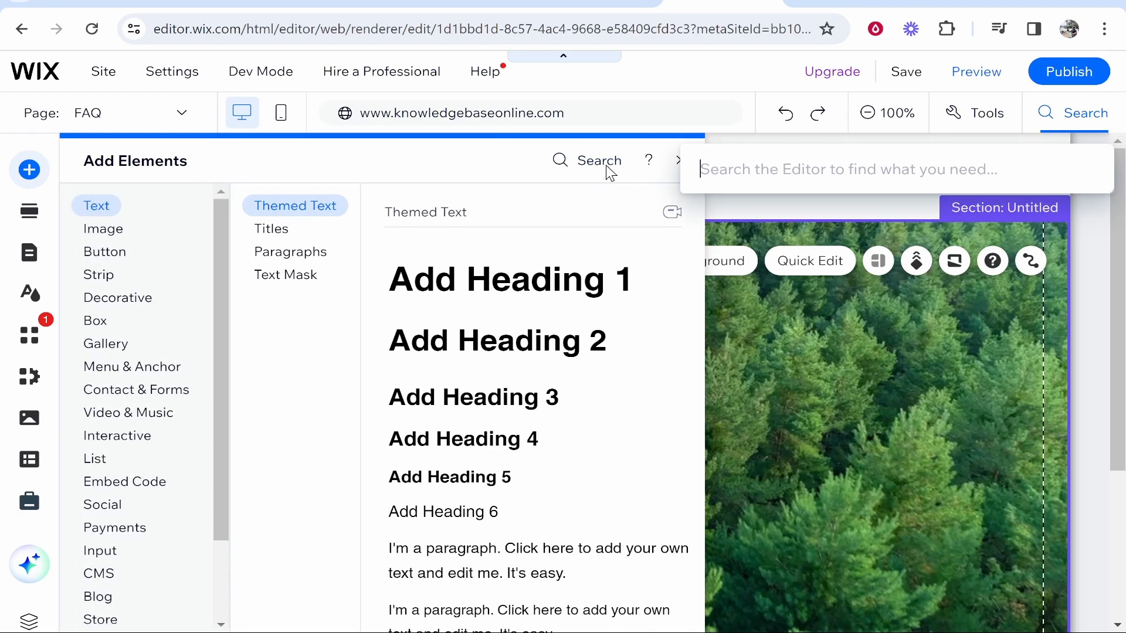
type("faq")
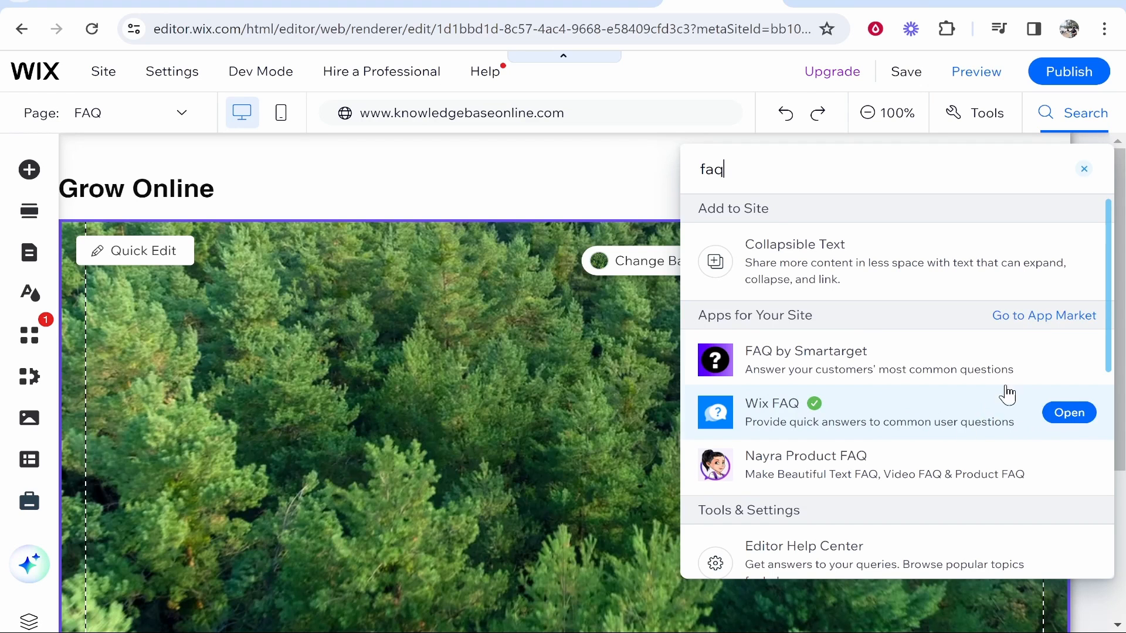
left_click(1066, 413)
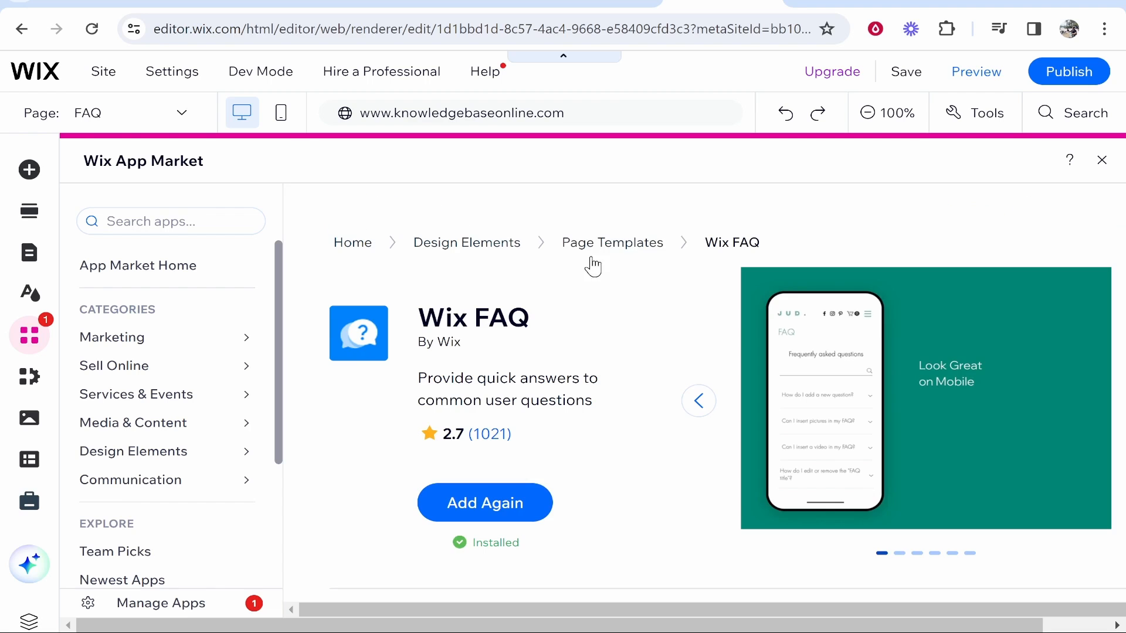
left_click(496, 505)
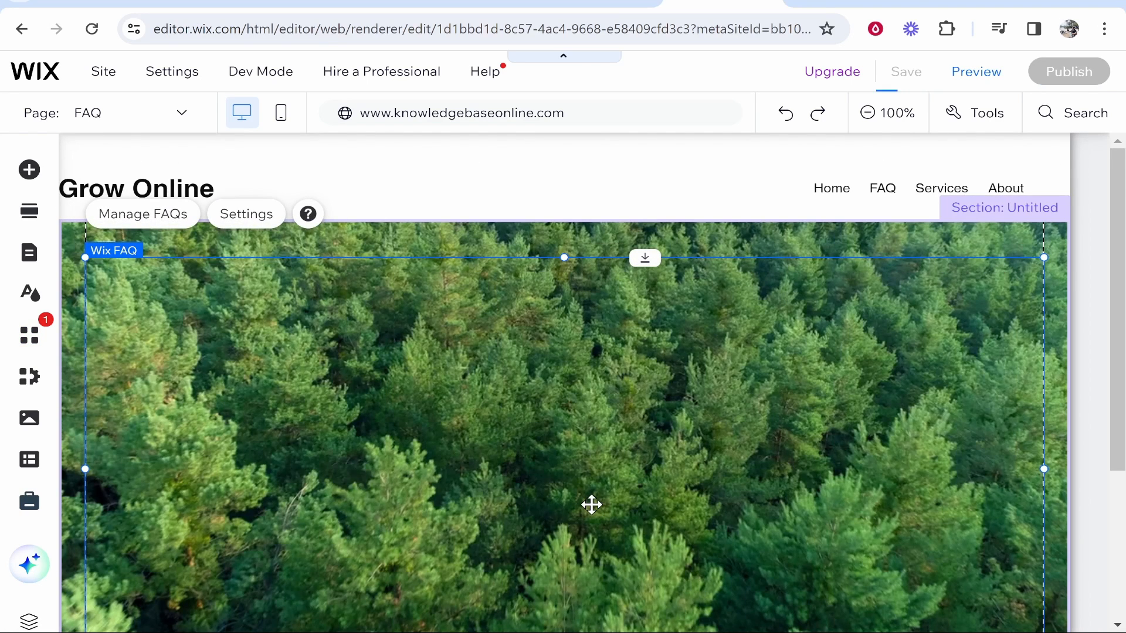
- Try to shorten the Wix FAQ widget by raising its bottom edge, and review its sample questions
scroll(656, 340, "down", 5)
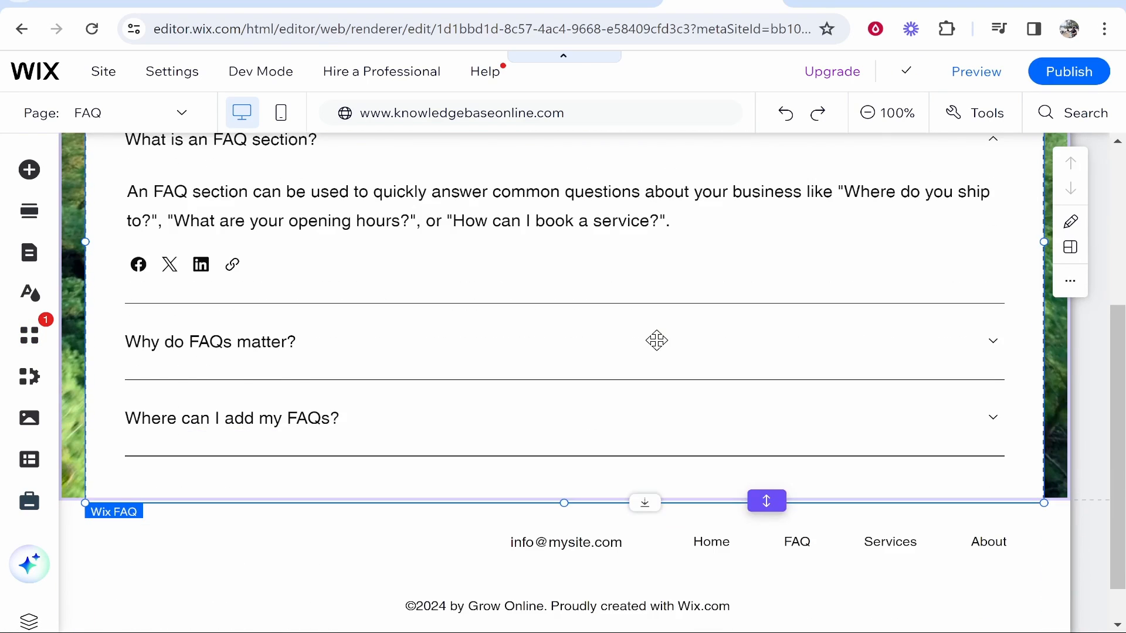
scroll(655, 340, "up", 3)
scroll(443, 385, "down", 2)
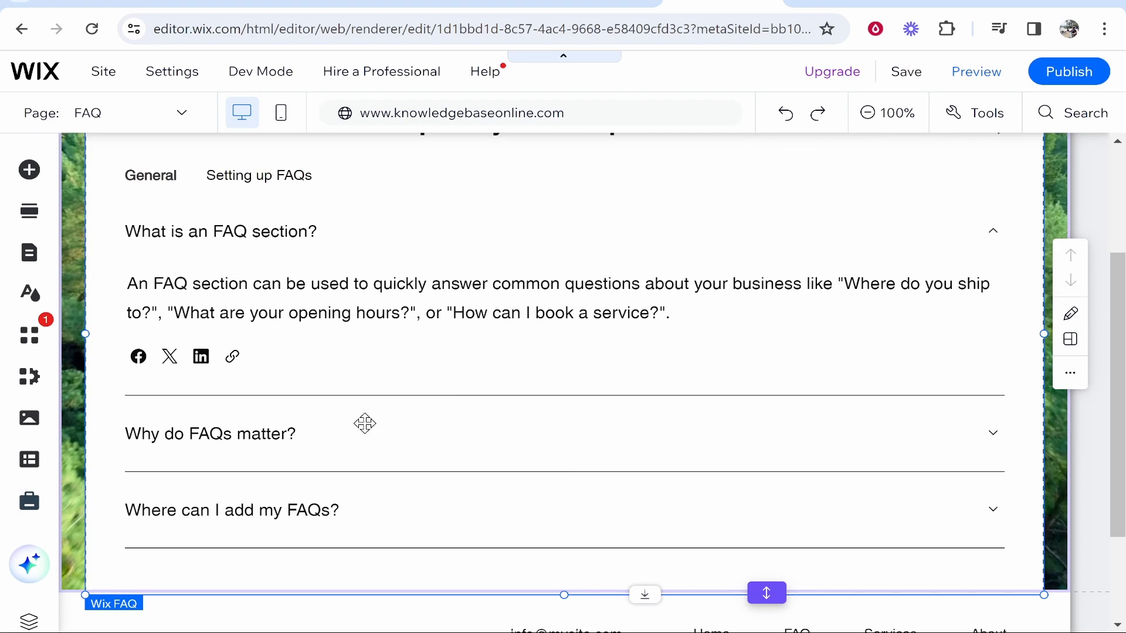
left_click_drag(561, 593, 549, 557)
scroll(552, 563, "down", 2)
scroll(554, 562, "up", 3)
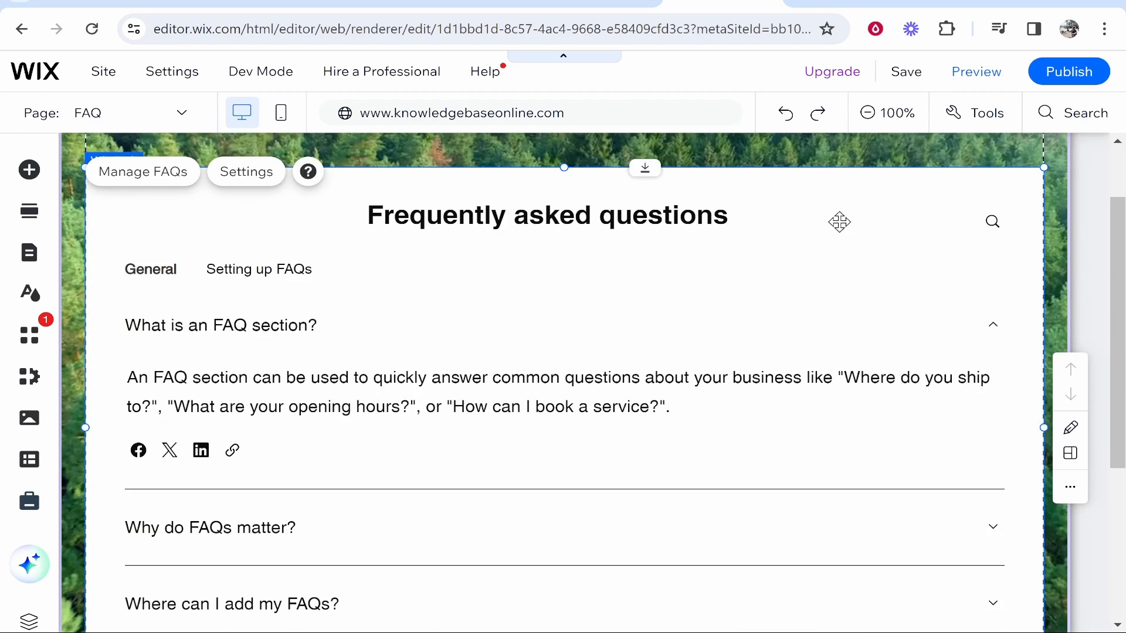
scroll(839, 223, "up", 1)
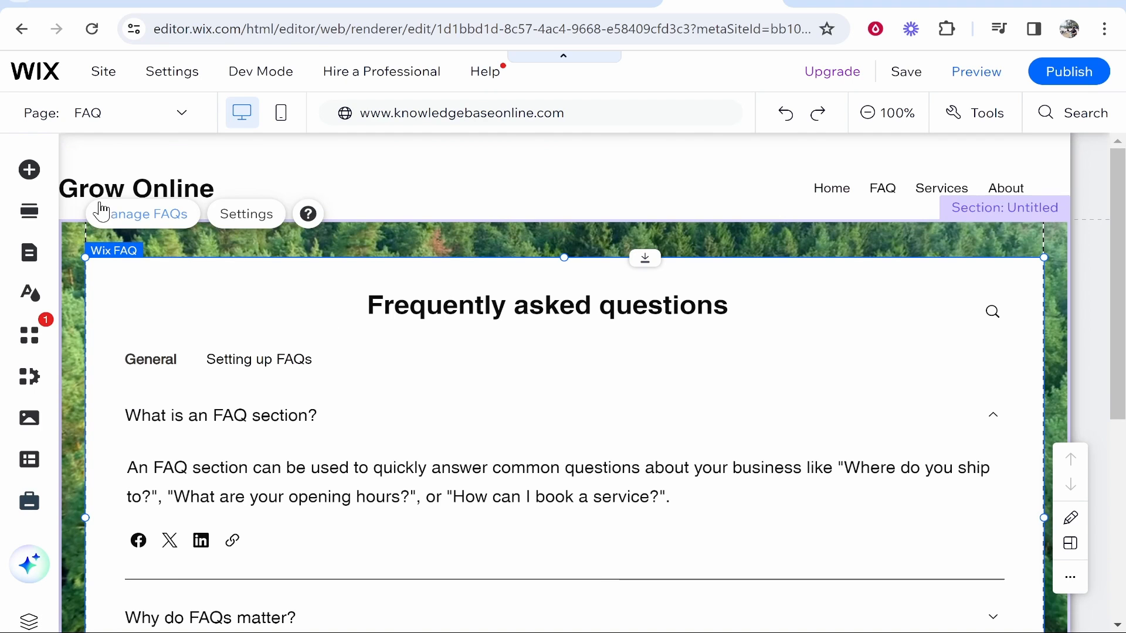
- Open the management of the widget's FAQs and delete the "Setting up FAQs" category with its questions
left_click(120, 216)
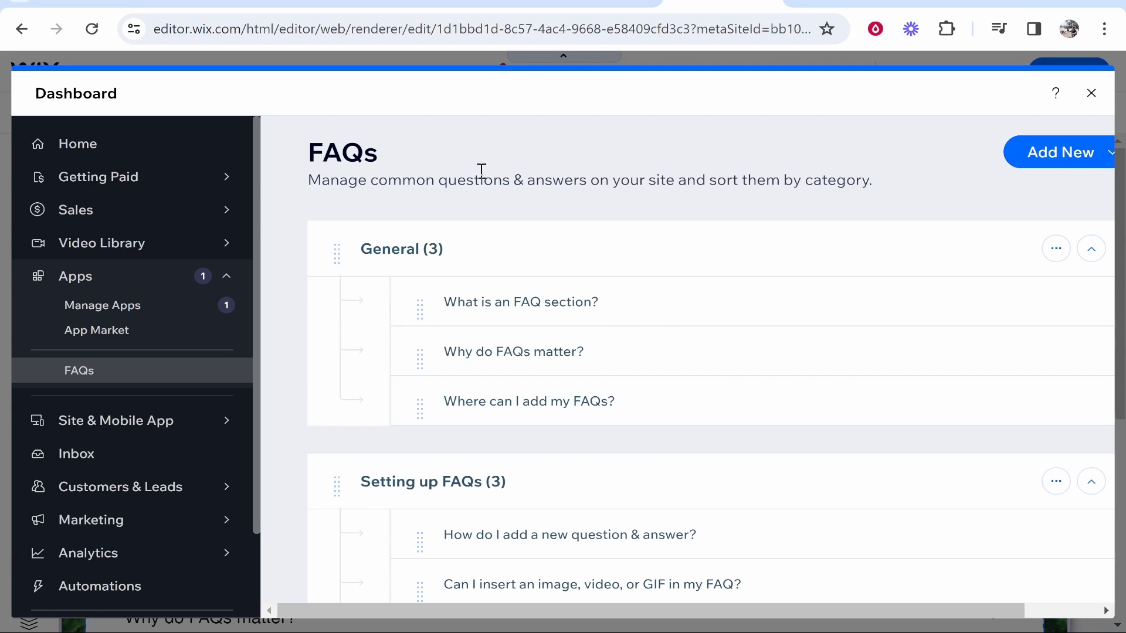
key("ctrl+minus")
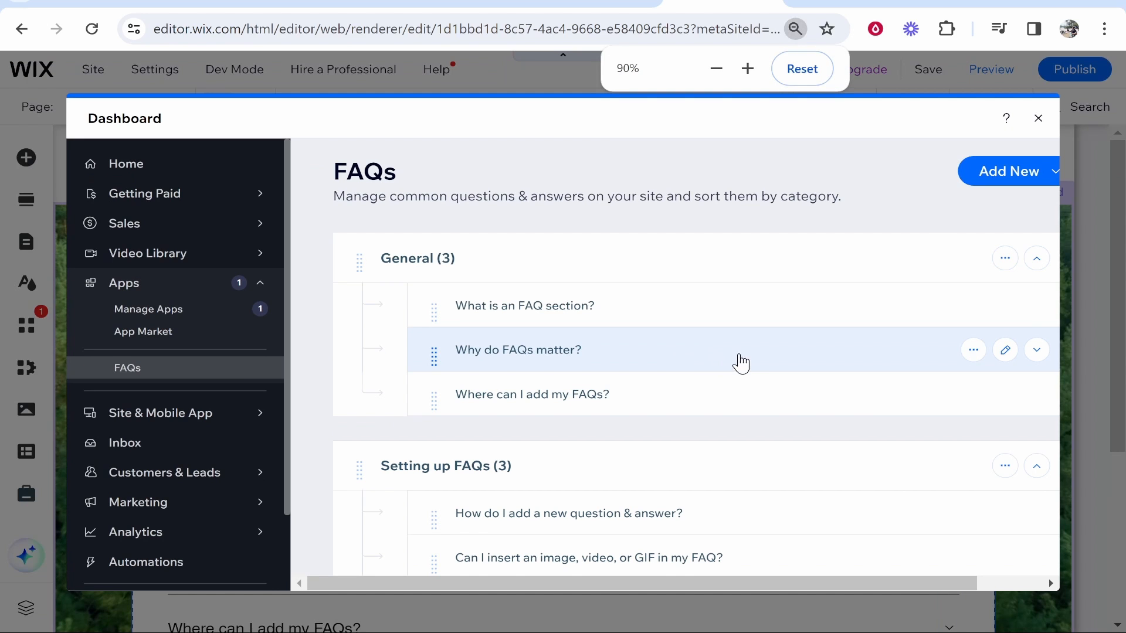
key("ctrl+plus")
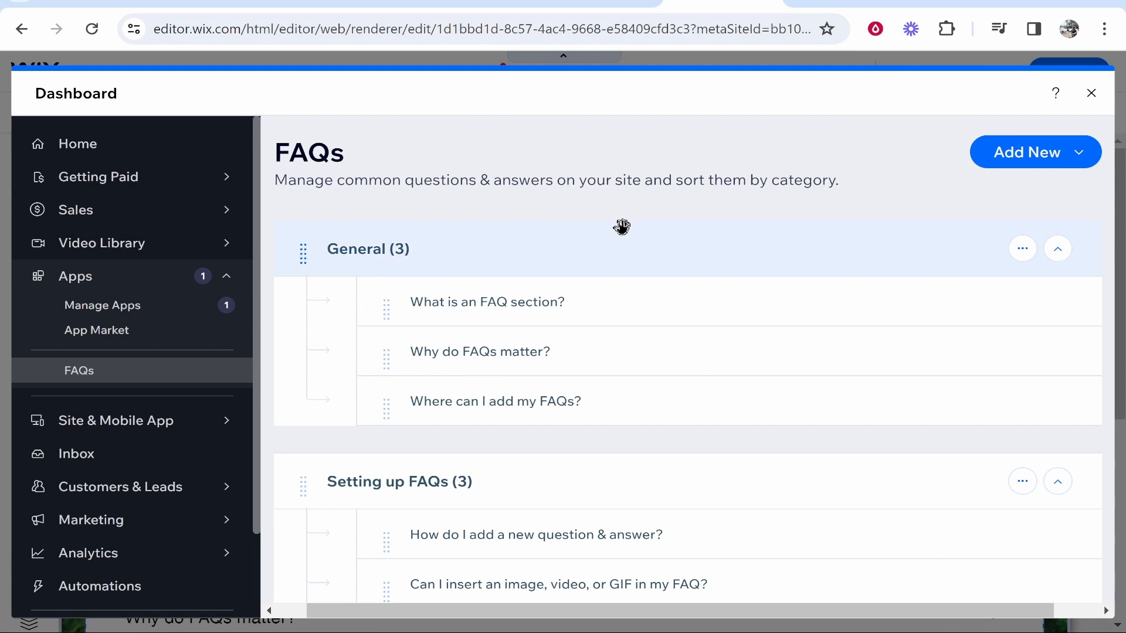
scroll(932, 383, "down", 2)
scroll(931, 384, "up", 2)
scroll(350, 390, "down", 2)
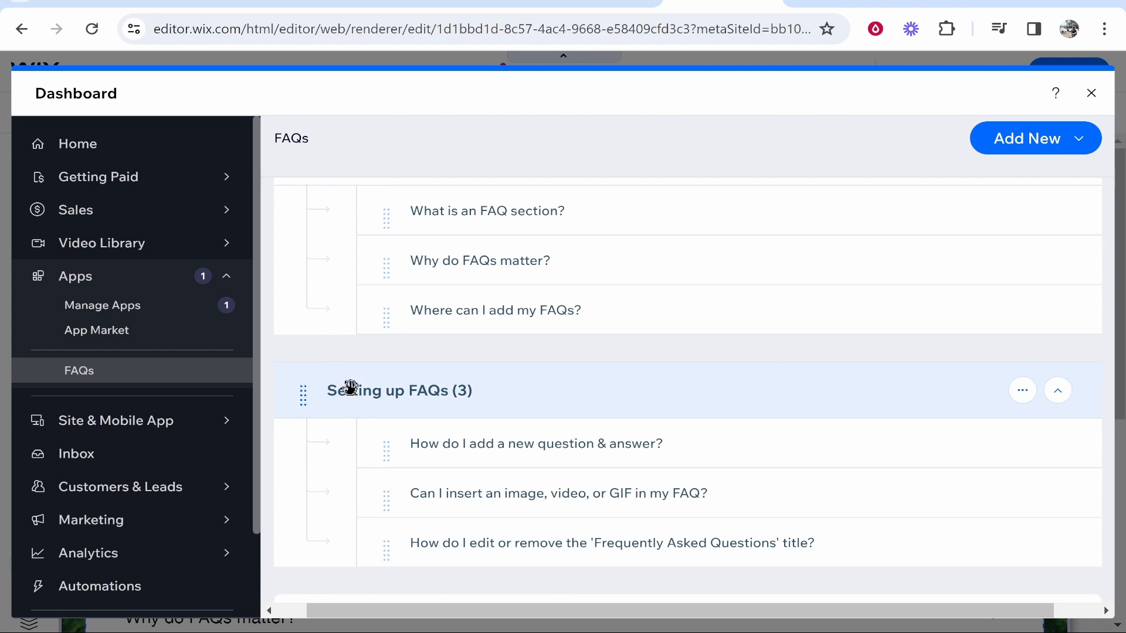
left_click(1023, 392)
left_click(880, 456)
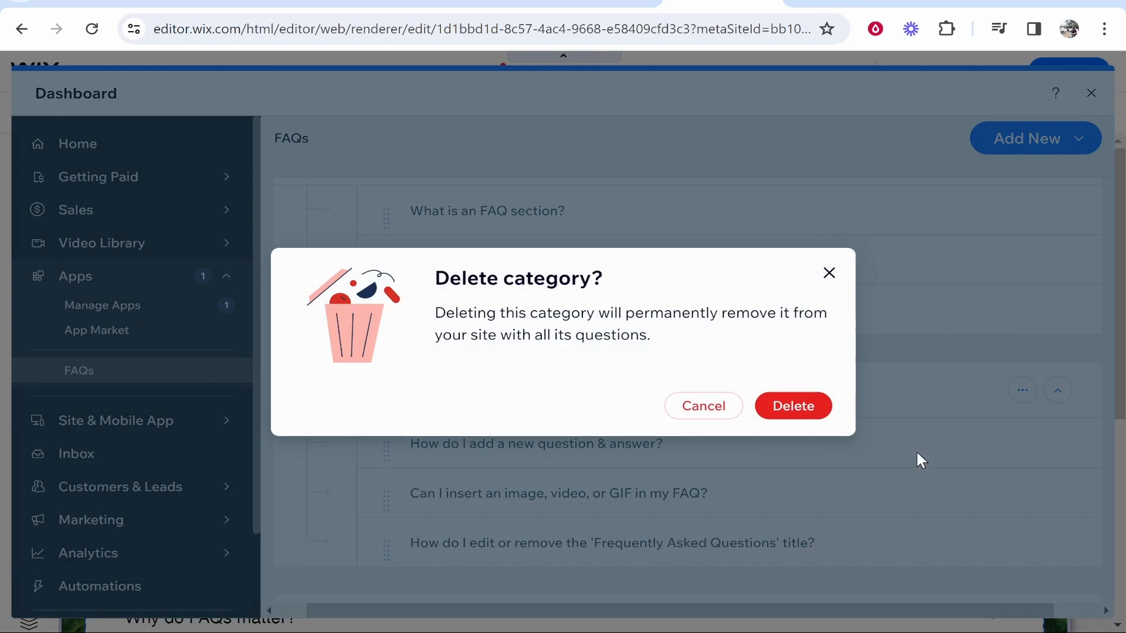
left_click(812, 410)
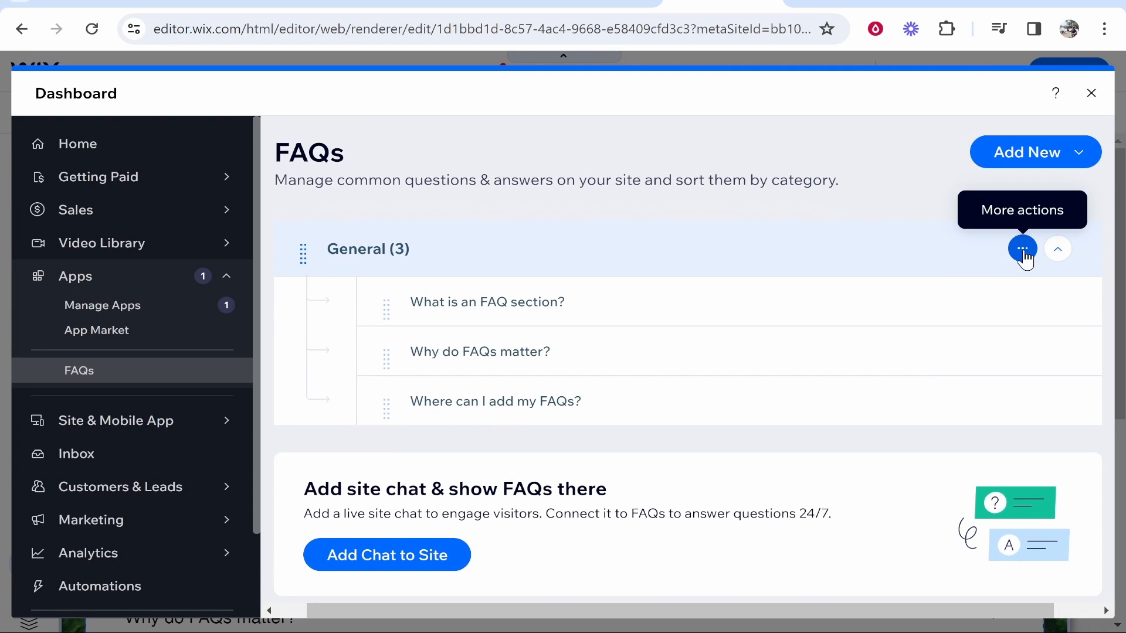
- Rename the General category as "General FAQ's"
left_click(1023, 249)
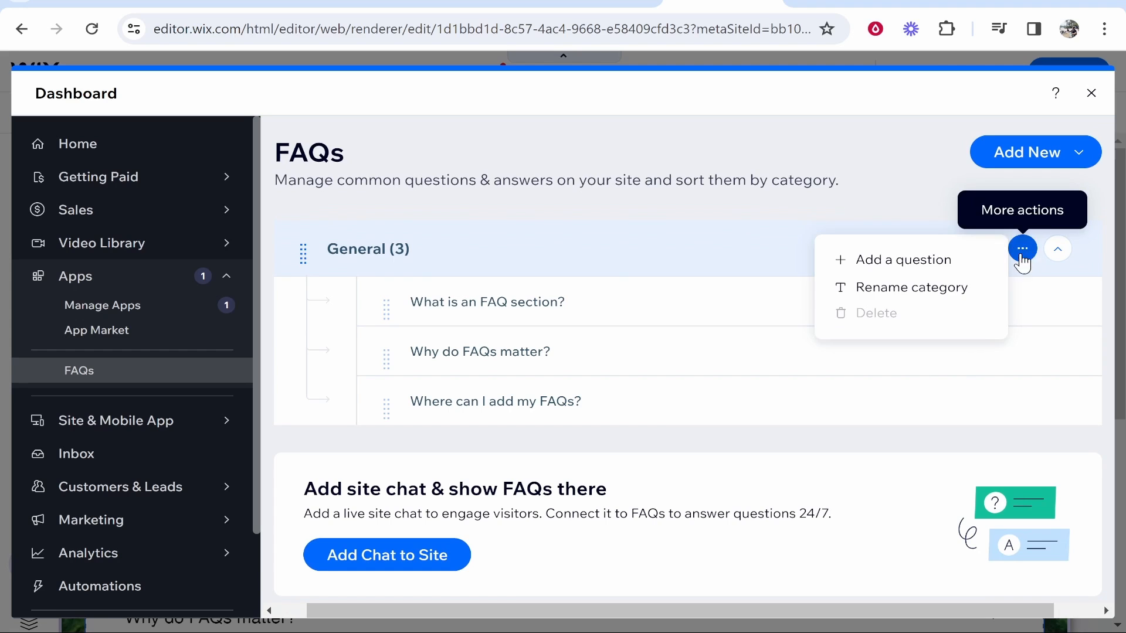
left_click(863, 300)
key("Return")
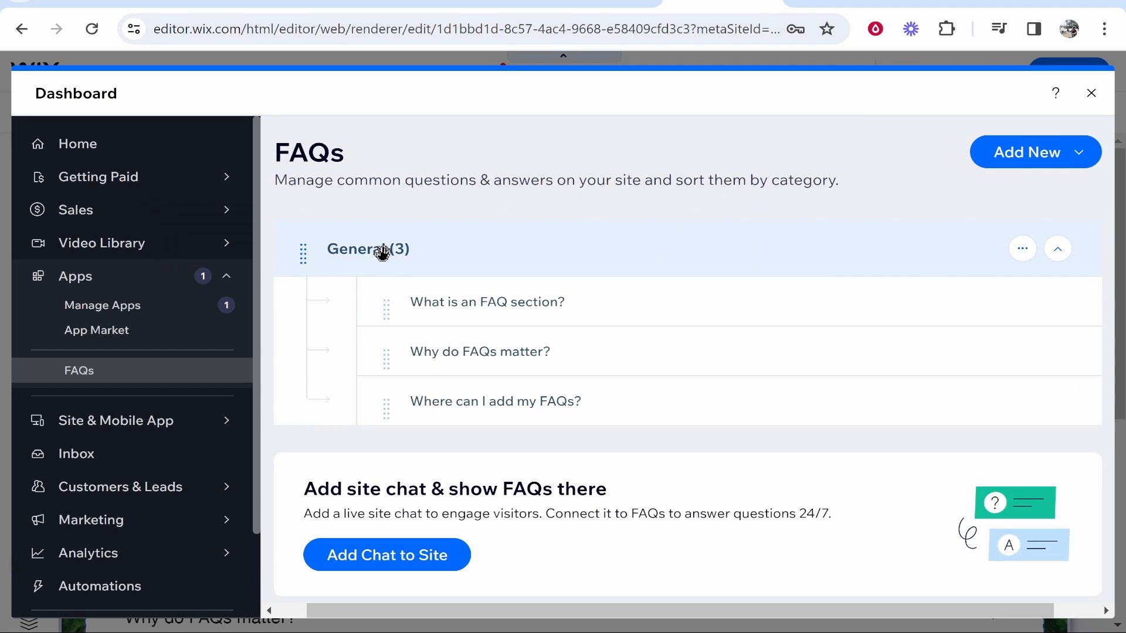
left_click(1026, 252)
left_click(940, 299)
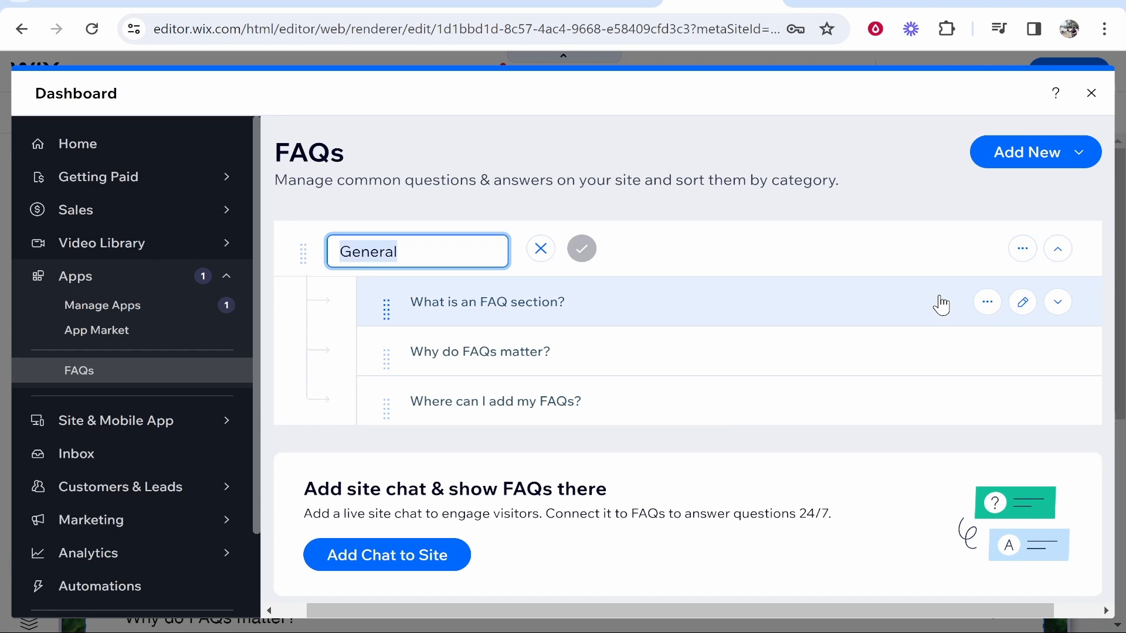
type("FAQ's")
left_click(582, 249)
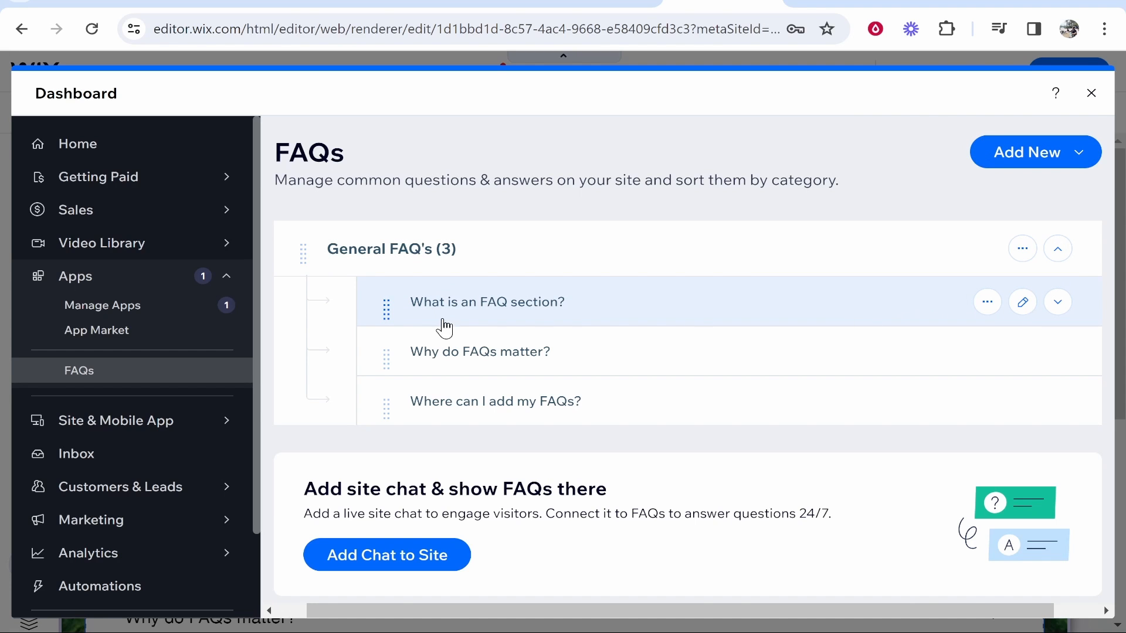
- Rewrite the "What is an FAQ section?" entry as "How long does this system last?", answered "The system can last up to 5 years.", and save it
left_click(982, 306)
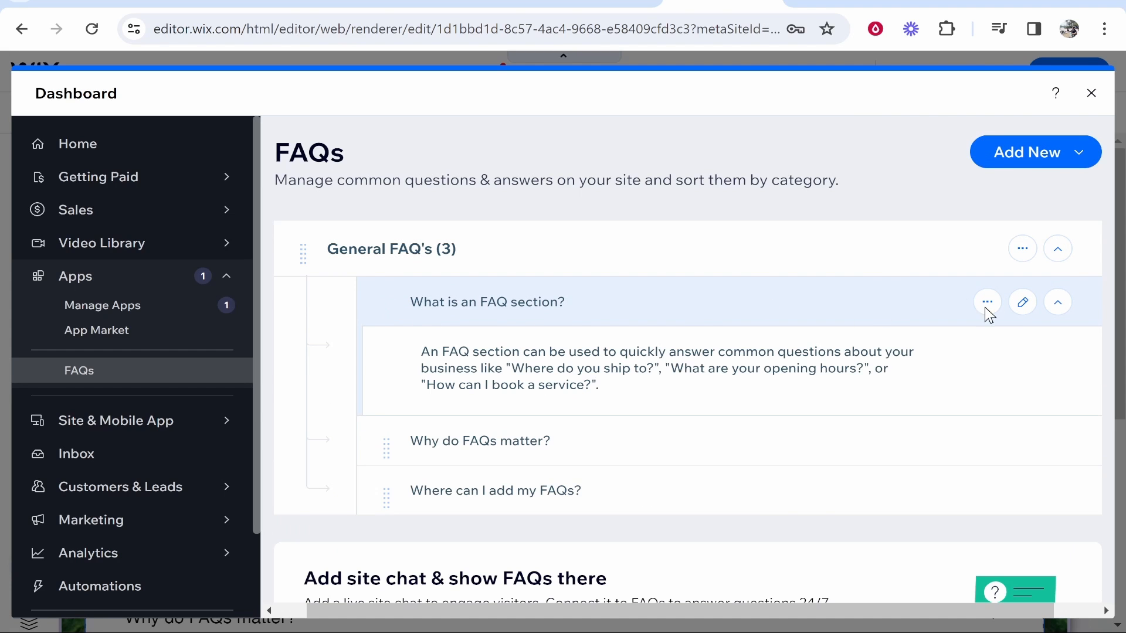
left_click(1023, 303)
scroll(480, 356, "down", 2)
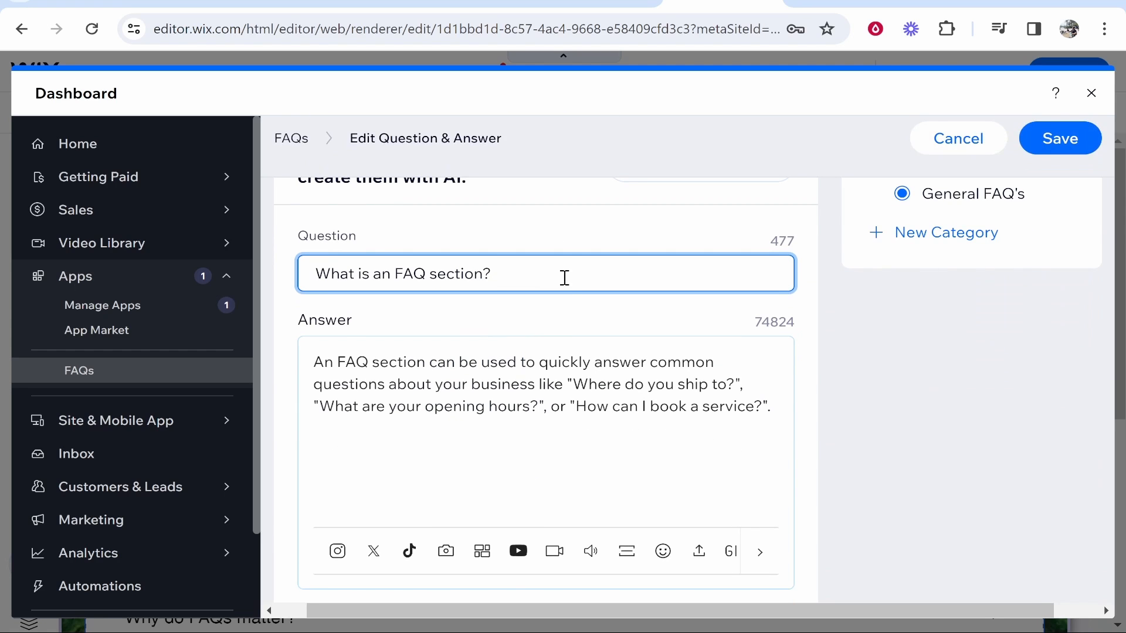
left_click_drag(562, 276, 182, 297)
key("BackSpace")
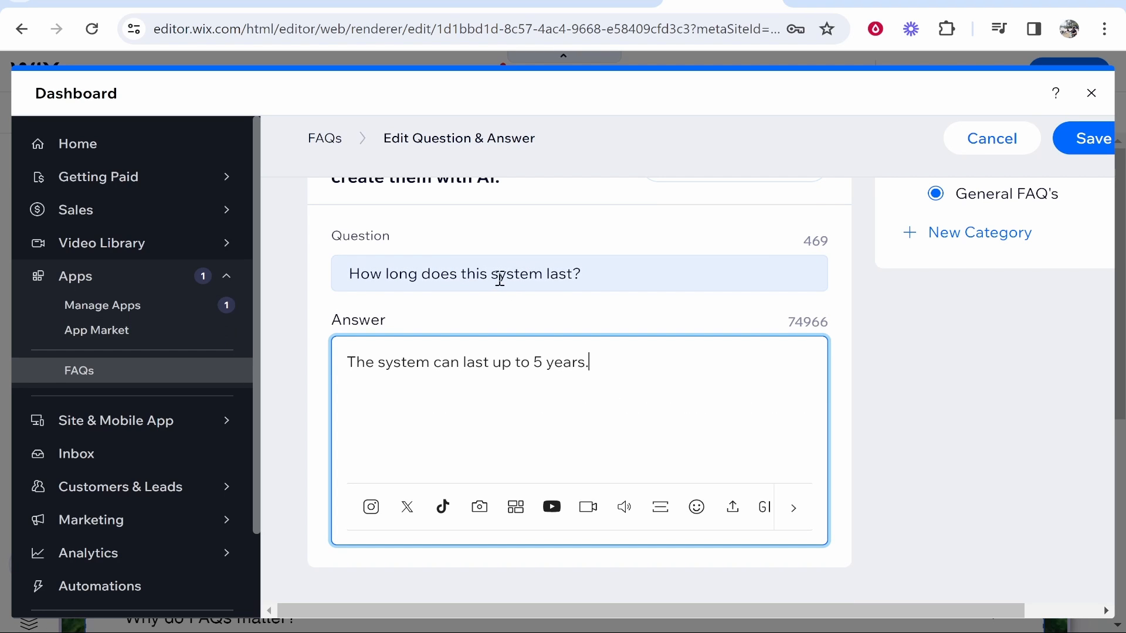
left_click_drag(347, 362, 583, 359)
left_click(629, 364)
scroll(938, 385, "up", 2)
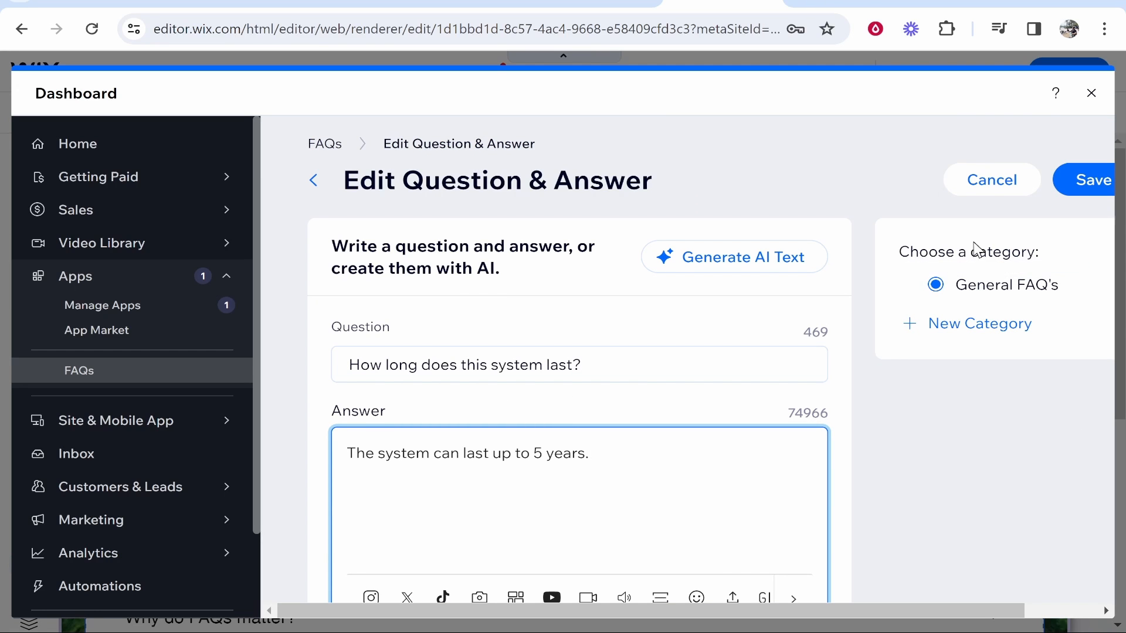
left_click(1094, 187)
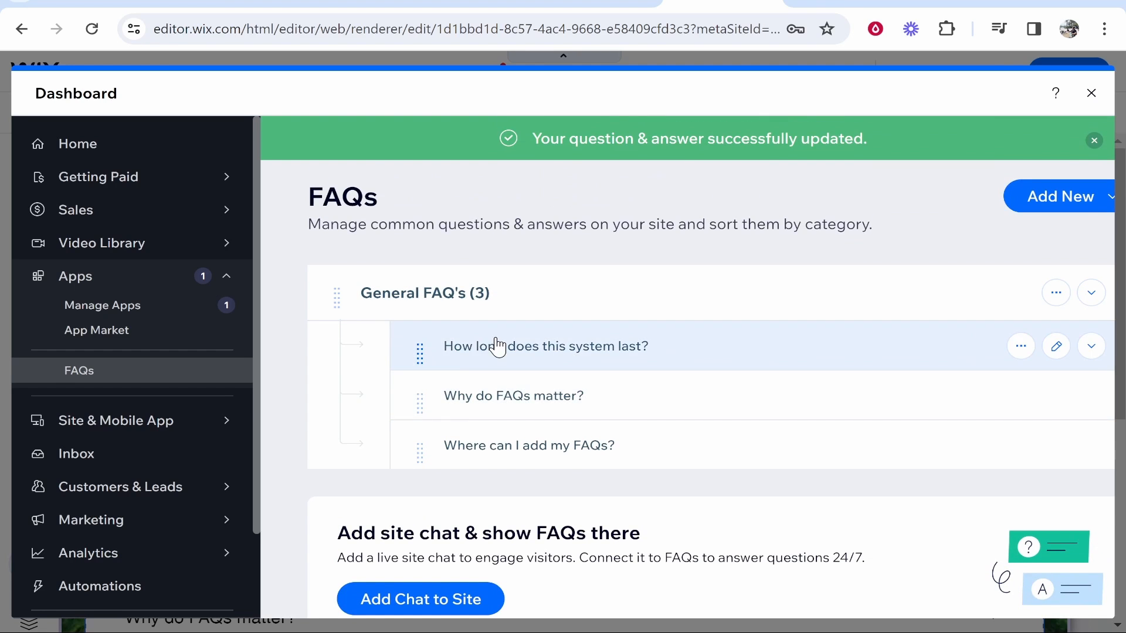
- Delete the question "Where can I add my FAQs?" and close the dashboard to return to the page
left_click(1021, 401)
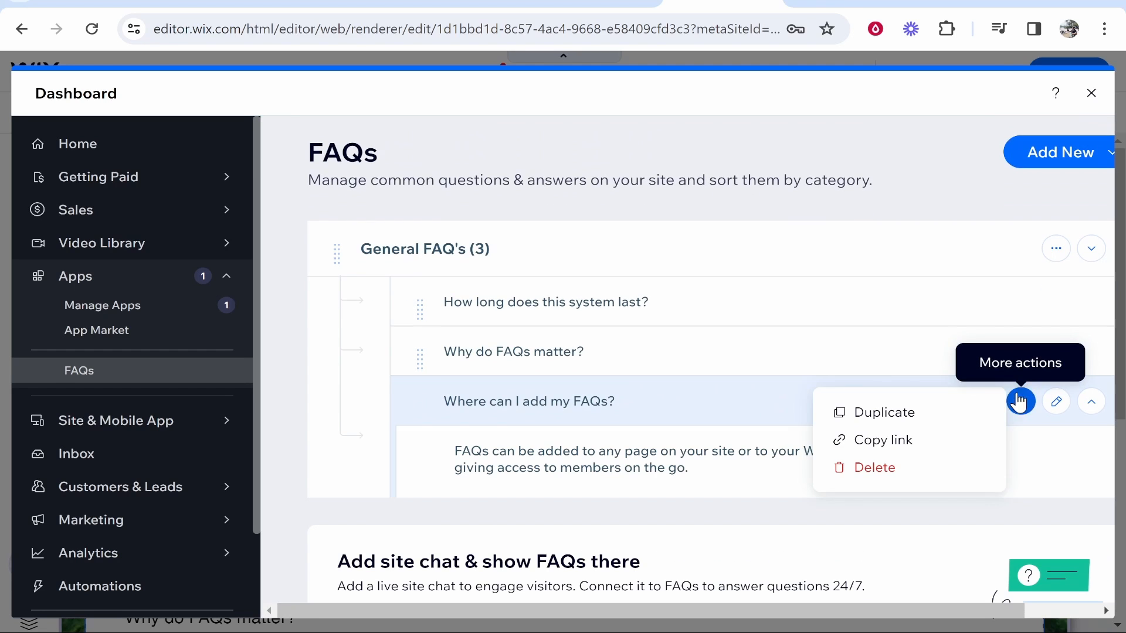
left_click(947, 322)
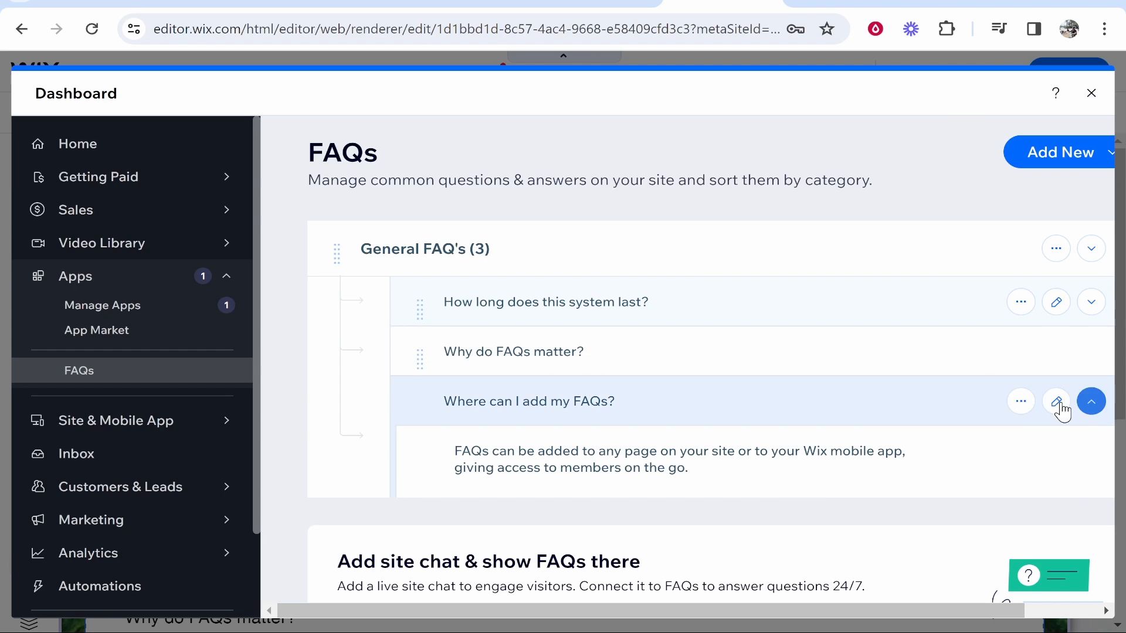
left_click(1020, 404)
left_click(897, 468)
left_click(815, 410)
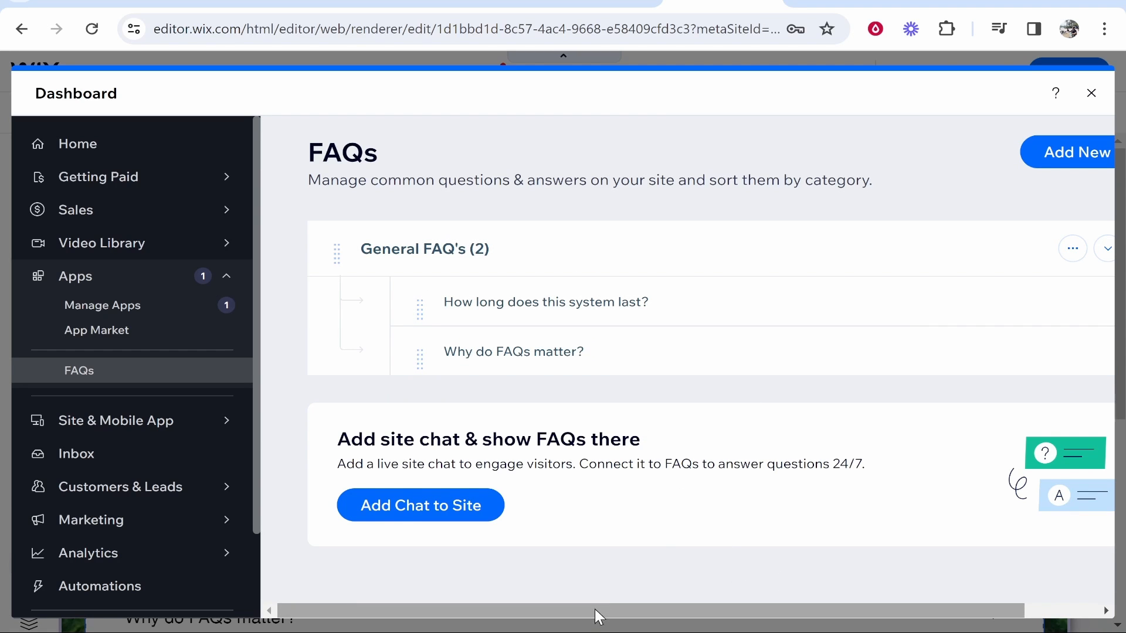
scroll(595, 610, "right", 3)
left_click(1092, 94)
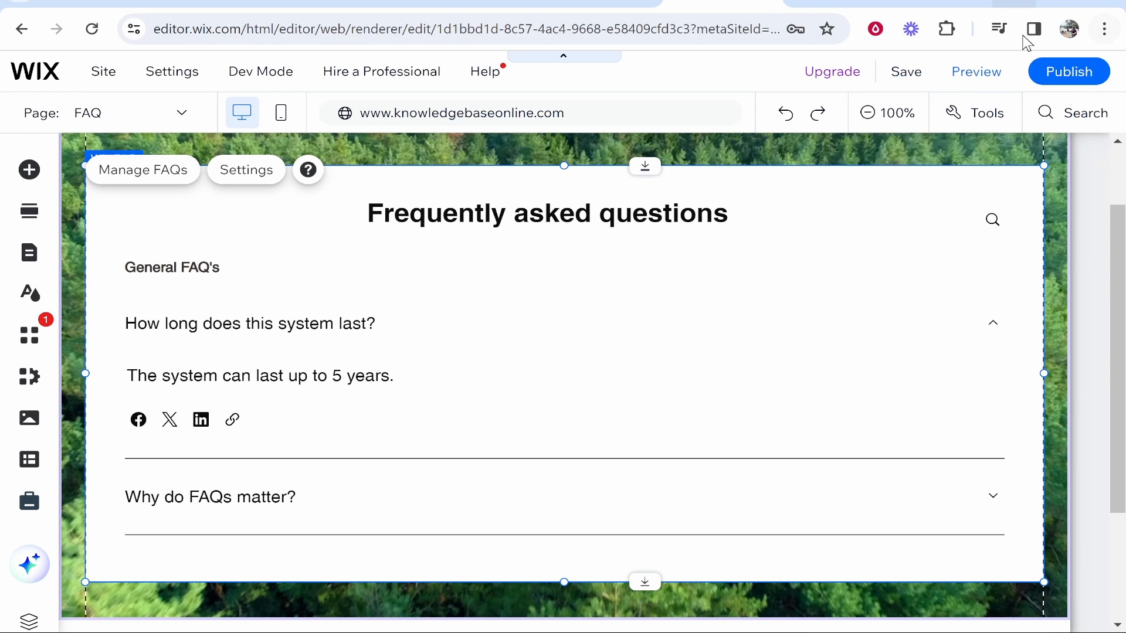
- Preview the FAQ page and test expanding and collapsing both questions, then return to editing
left_click(960, 75)
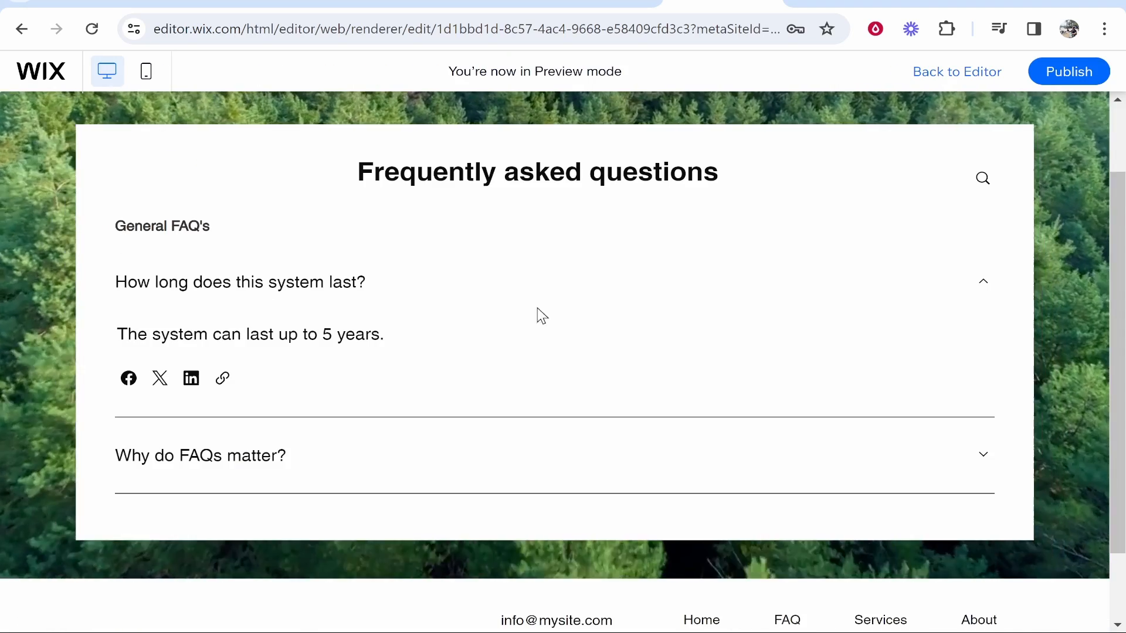
left_click(964, 281)
left_click(983, 284)
left_click(988, 291)
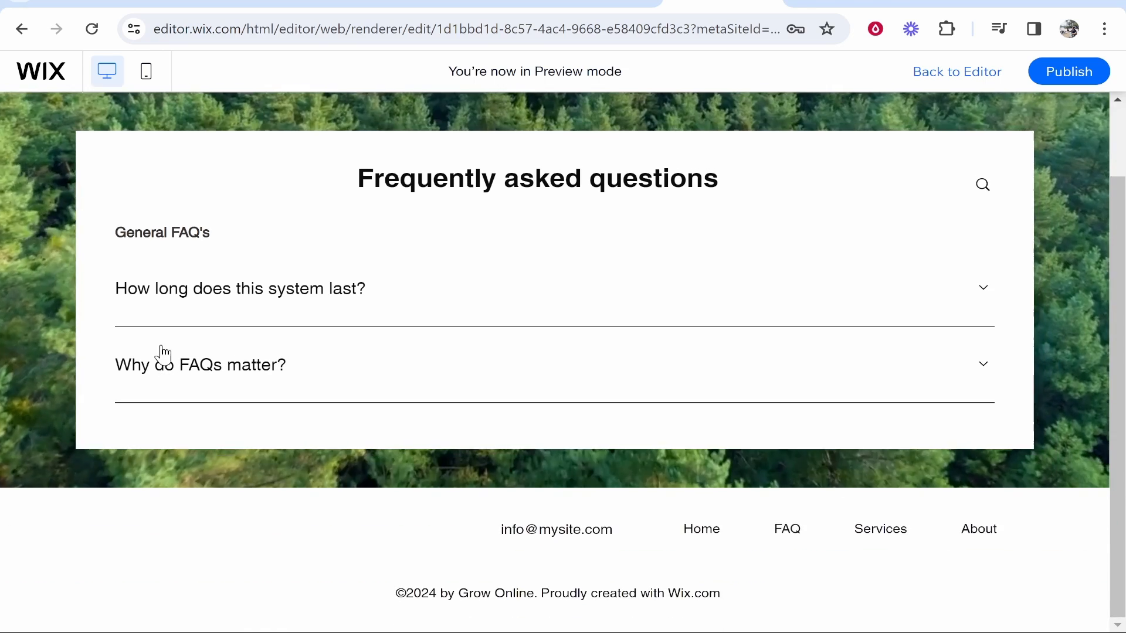
left_click(963, 373)
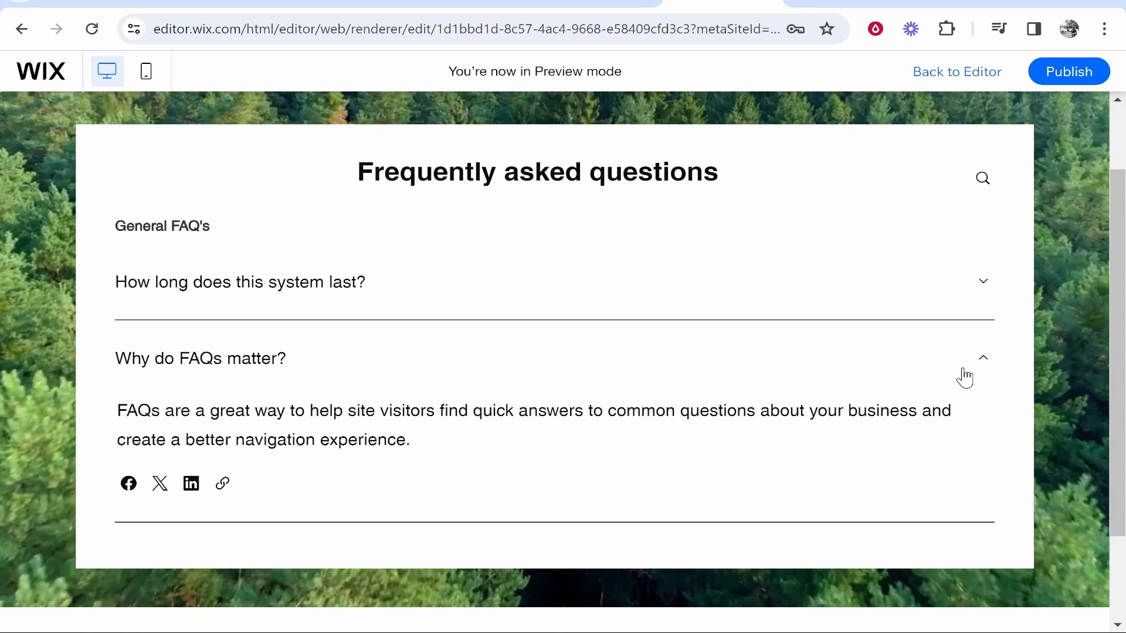
left_click(965, 376)
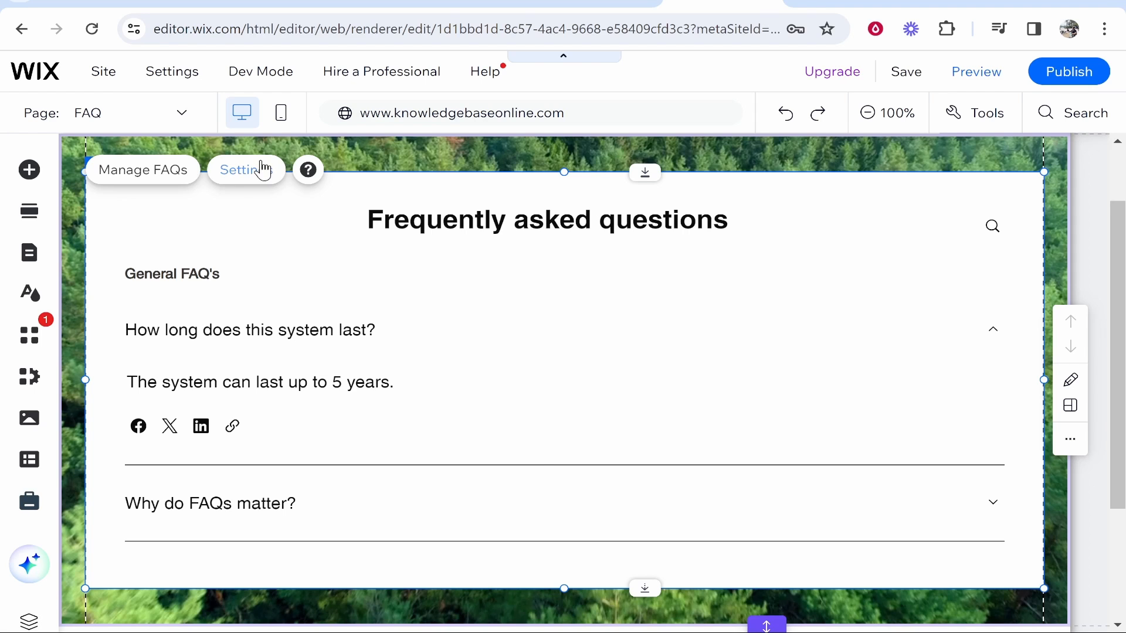
- Review the FAQ widget's display and layout options, trying the Classic layout and choosing Strip
left_click(233, 182)
left_click(175, 354)
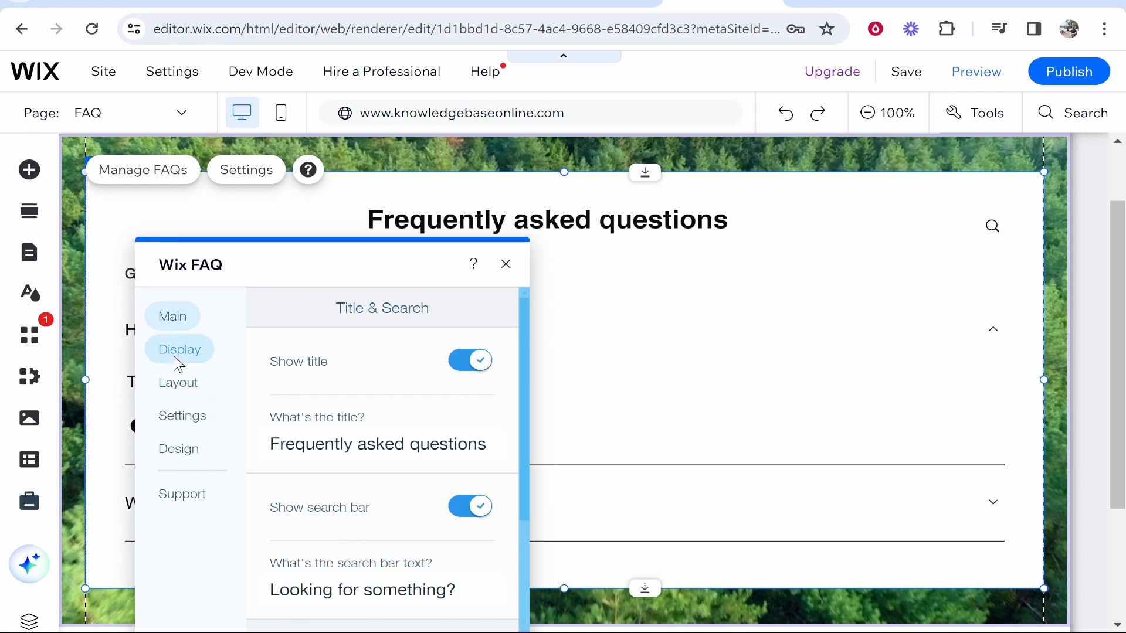
scroll(359, 425, "down", 5)
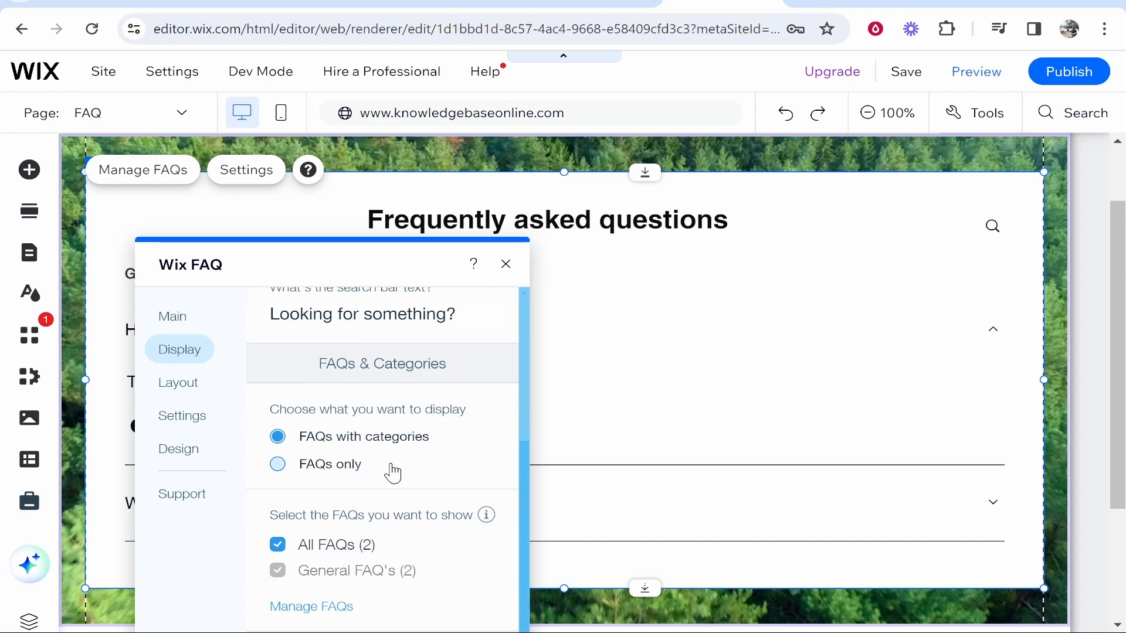
left_click(178, 382)
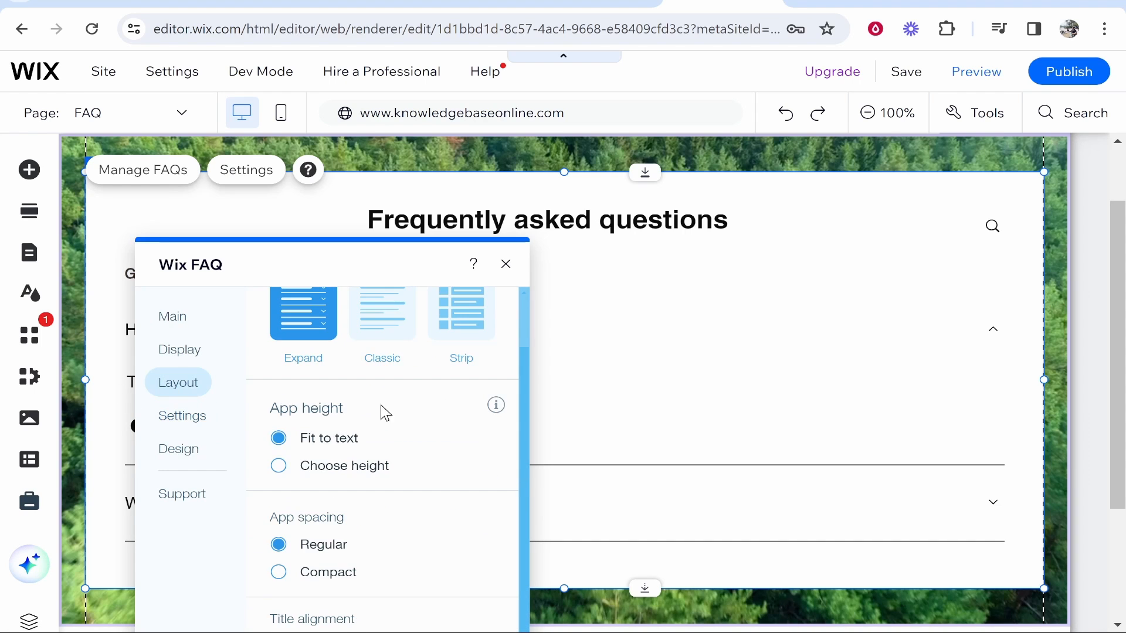
scroll(369, 422, "up", 1)
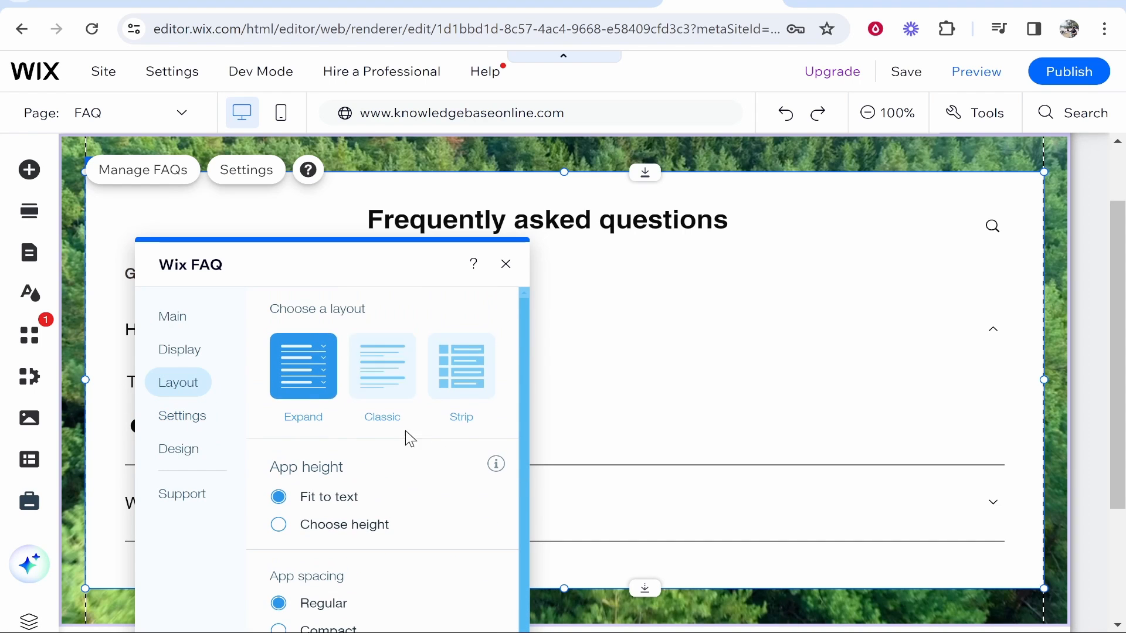
left_click(362, 386)
left_click(454, 366)
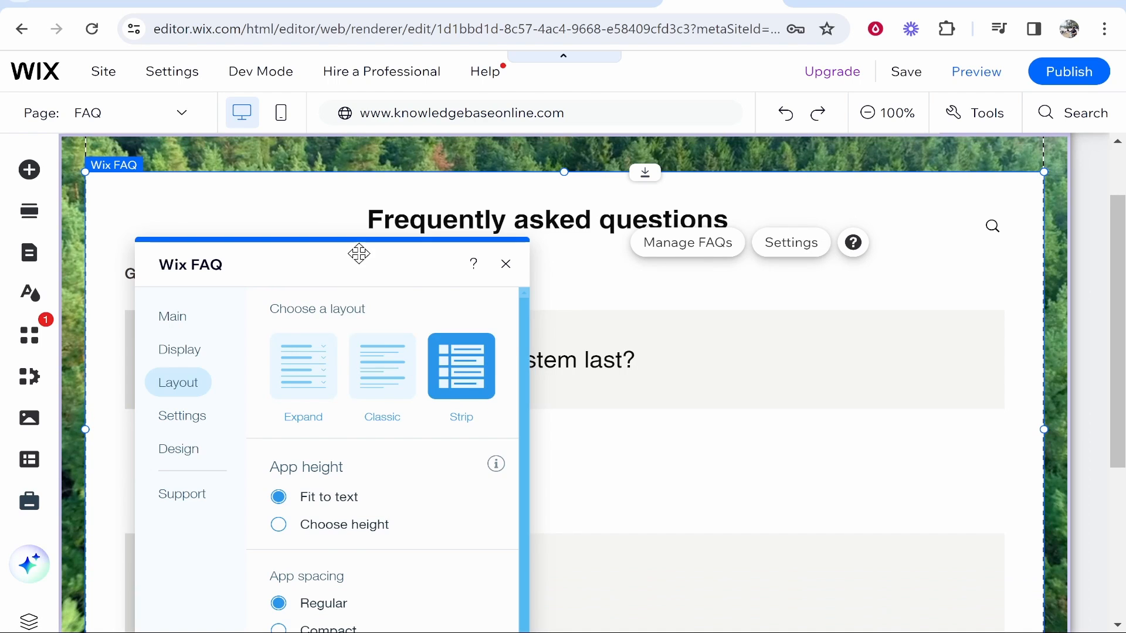
- Examine the widget's spacing, title alignment, app settings and header design options, close its settings and inspect the restyled FAQ on the page
scroll(361, 452, "down", 1)
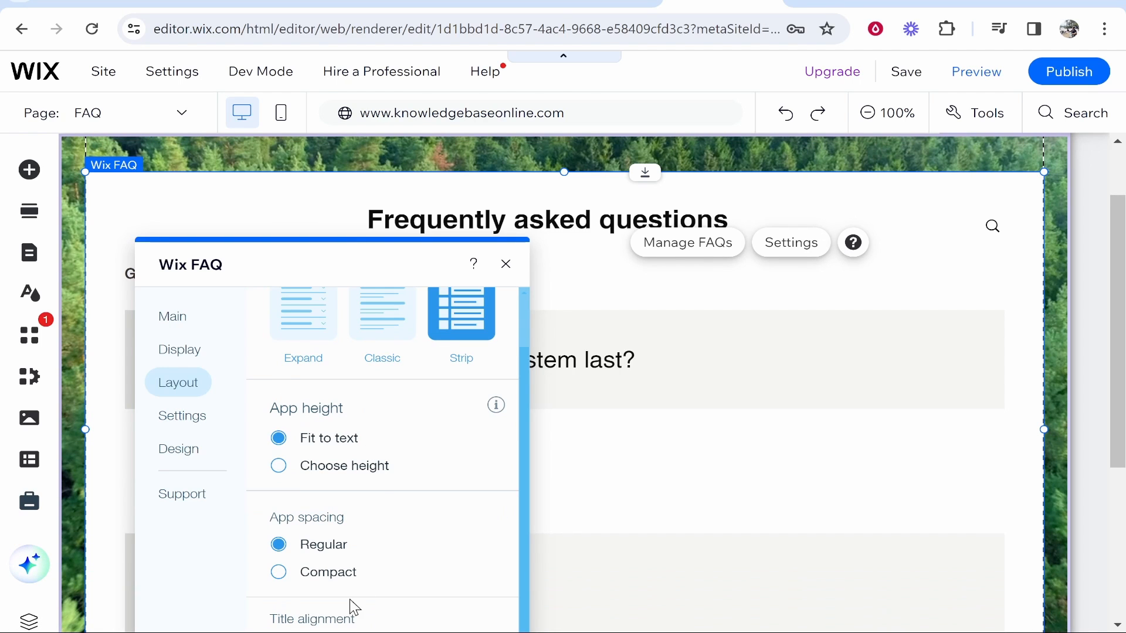
left_click_drag(275, 268, 280, 159)
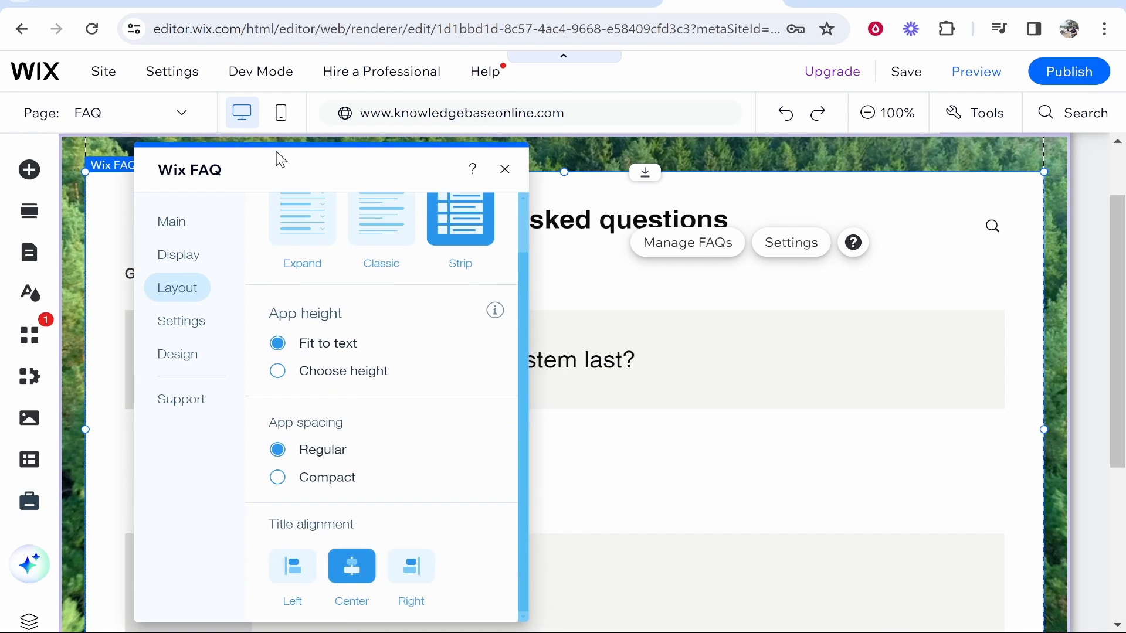
left_click(181, 320)
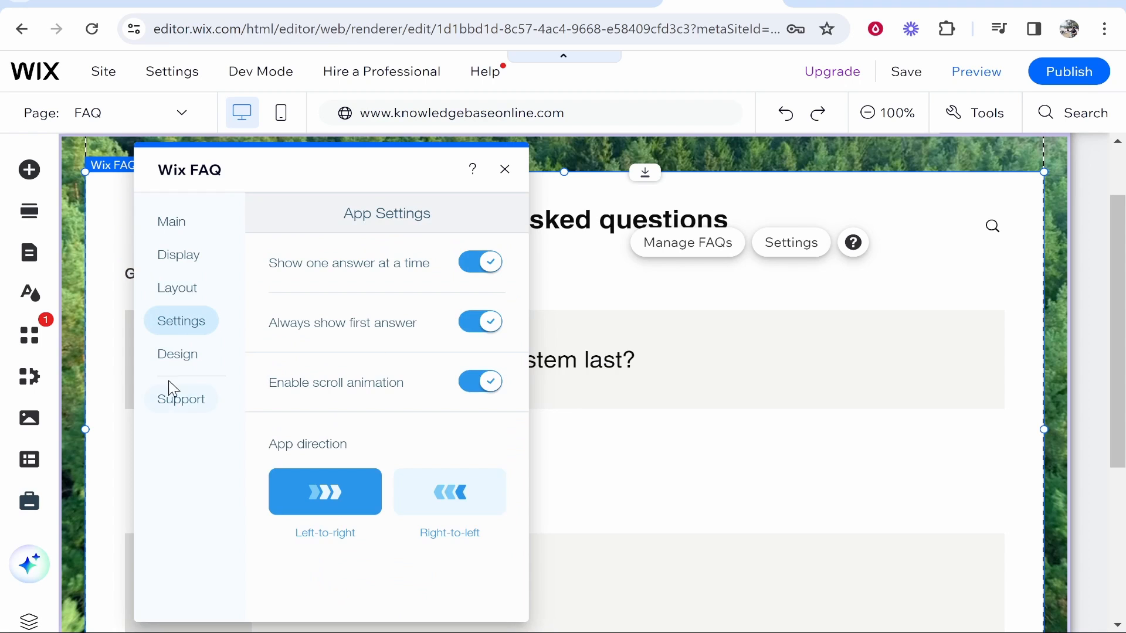
left_click(176, 361)
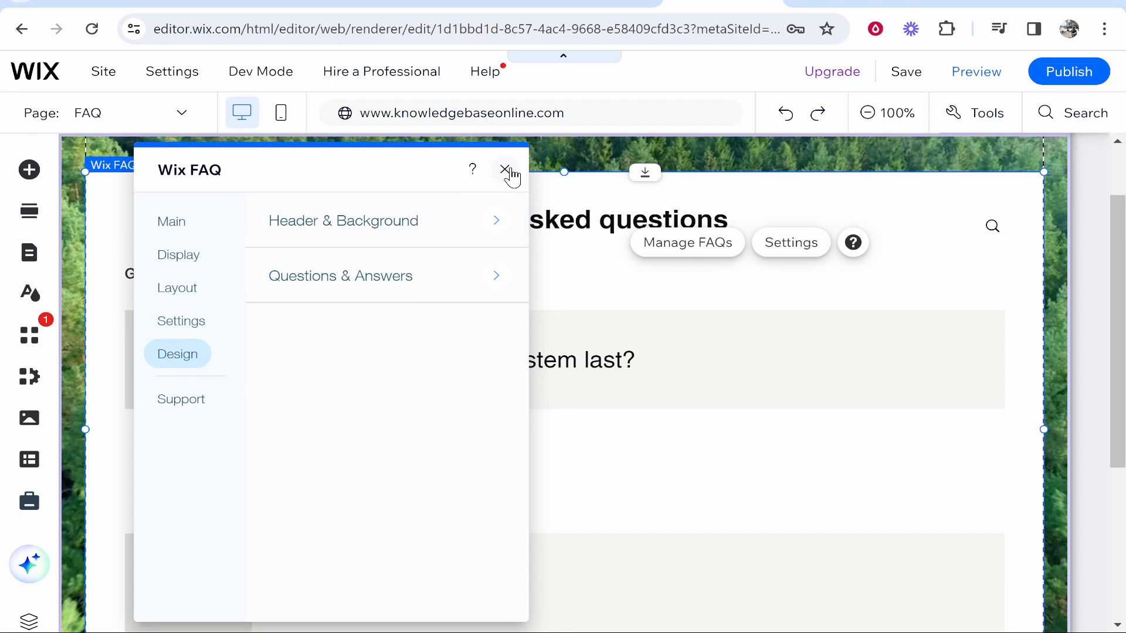
left_click(478, 225)
left_click(505, 169)
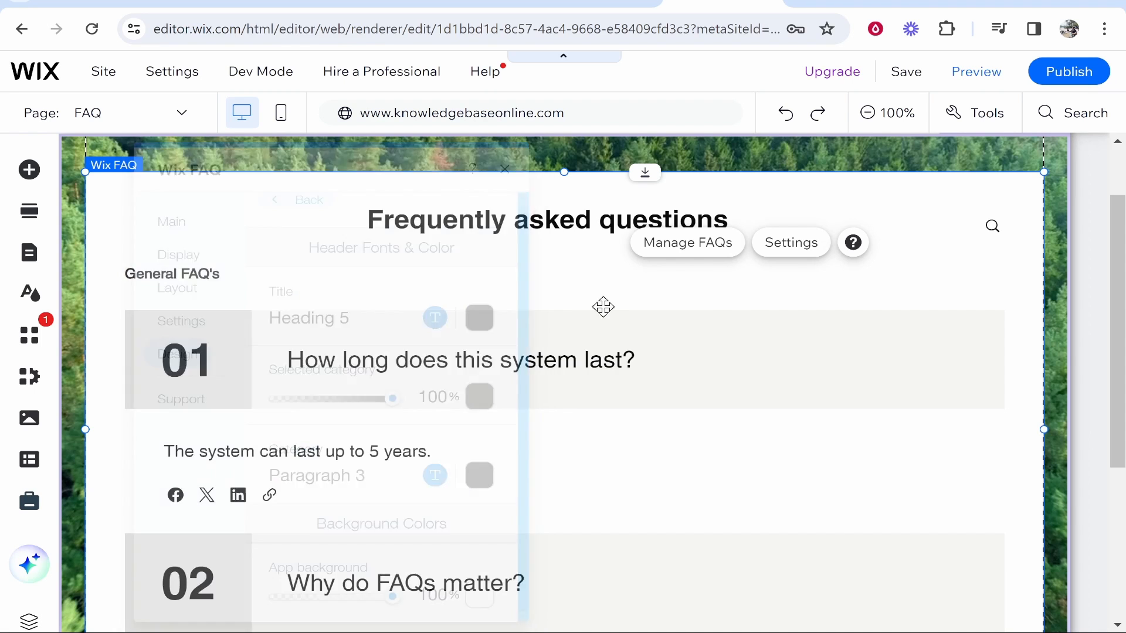
scroll(457, 287, "down", 3)
scroll(543, 398, "up", 4)
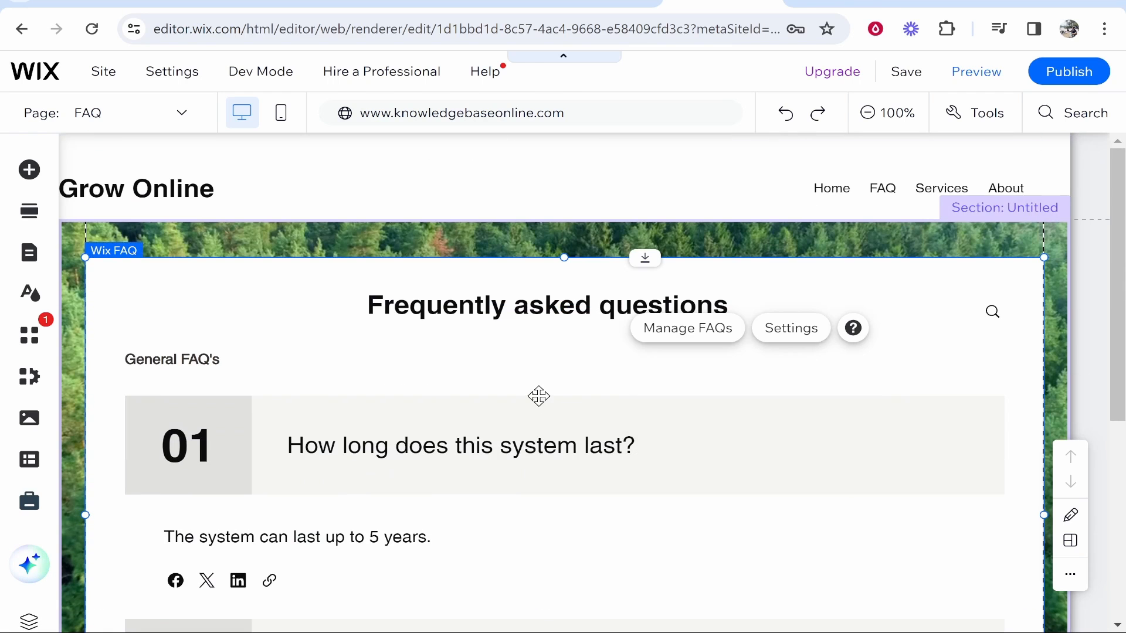